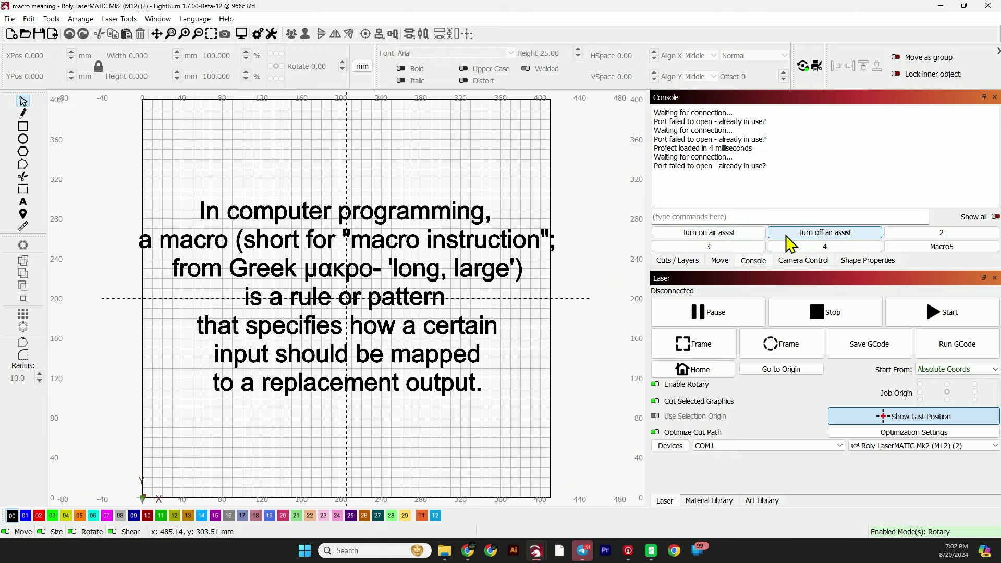
Relabel macro button 2 as "Steel" and save the macro.
{"action": "key", "text": "ctrl+z"}
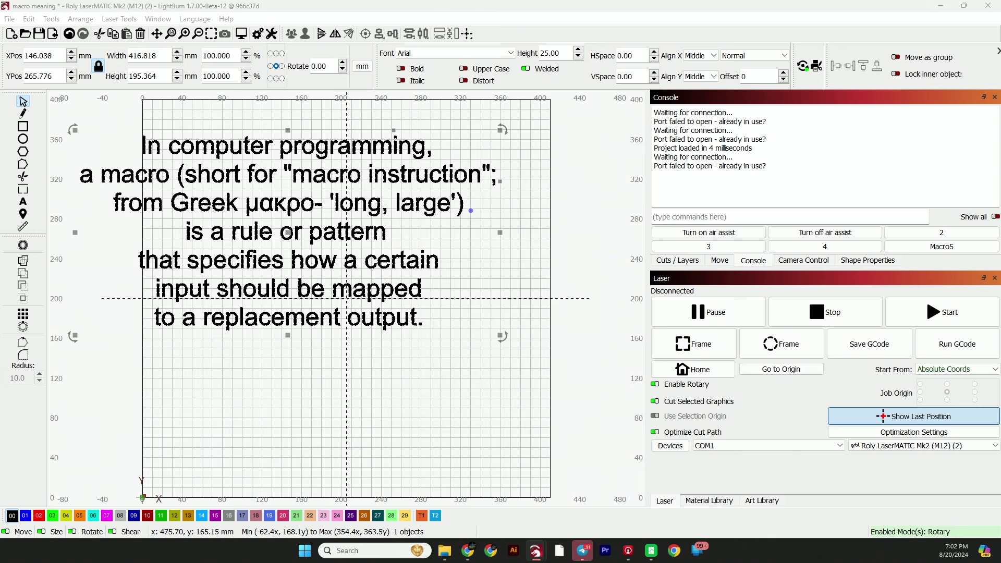
{"action": "right_click", "coordinate": [918, 233]}
{"action": "left_click_drag", "start_coordinate": [496, 214], "coordinate": [407, 211]}
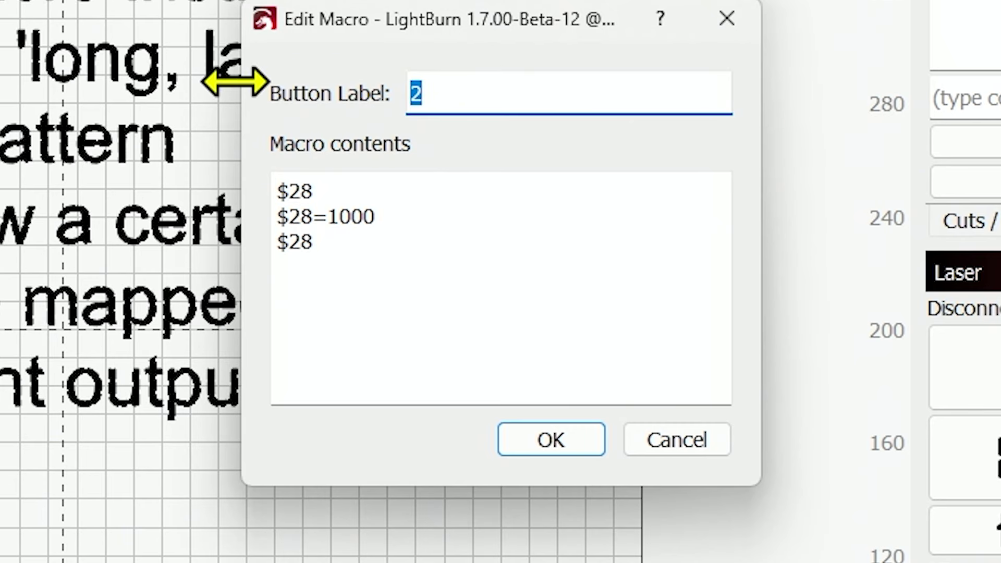
{"action": "type", "text": "Steel"}
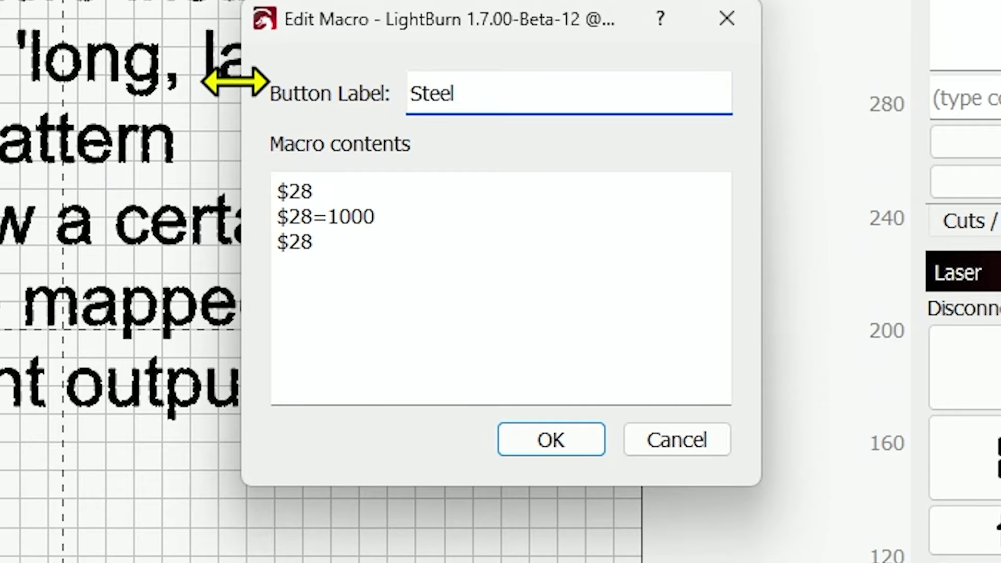
{"action": "key", "text": "Tab"}
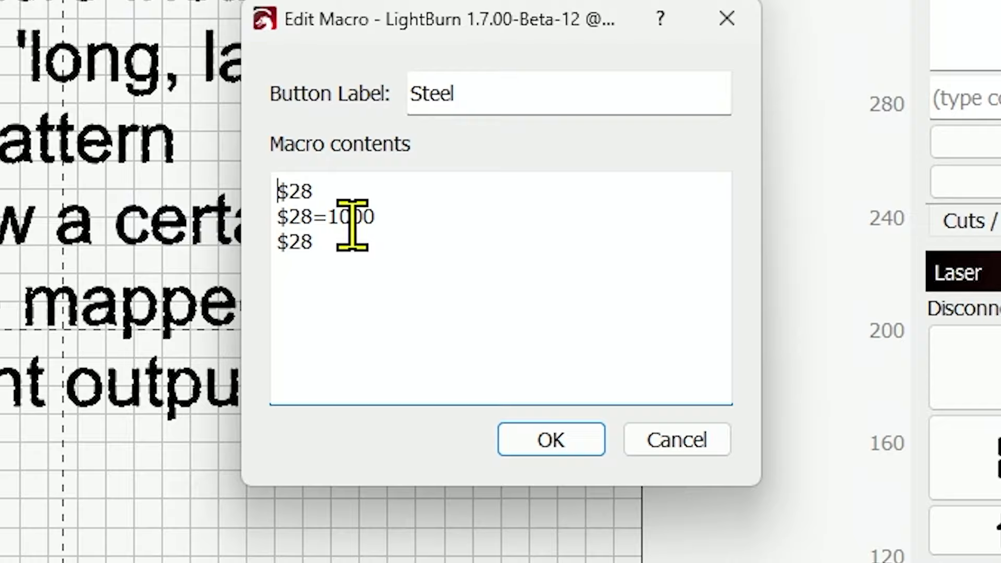
{"action": "left_click_drag", "start_coordinate": [313, 230], "coordinate": [339, 233]}
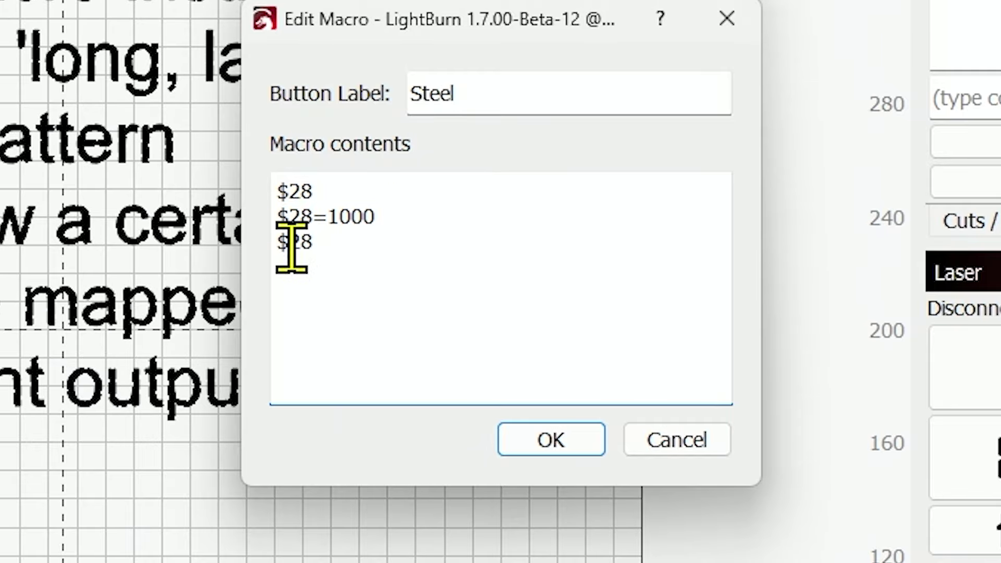
{"action": "left_click", "coordinate": [560, 445]}
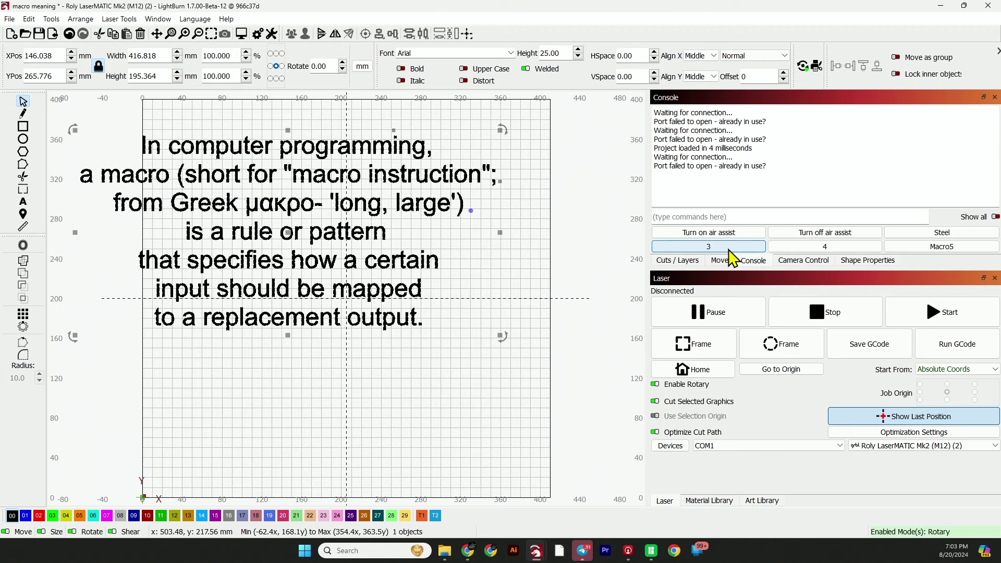
Open macro button 3 for editing and set its label to "Normal Engrave".
{"action": "right_click", "coordinate": [724, 248]}
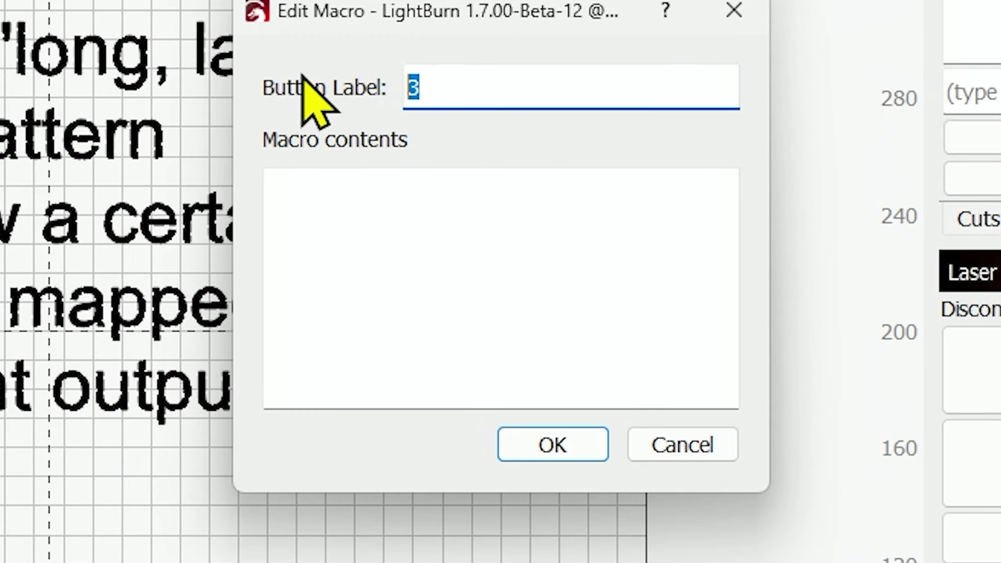
{"action": "type", "text": "Normal"}
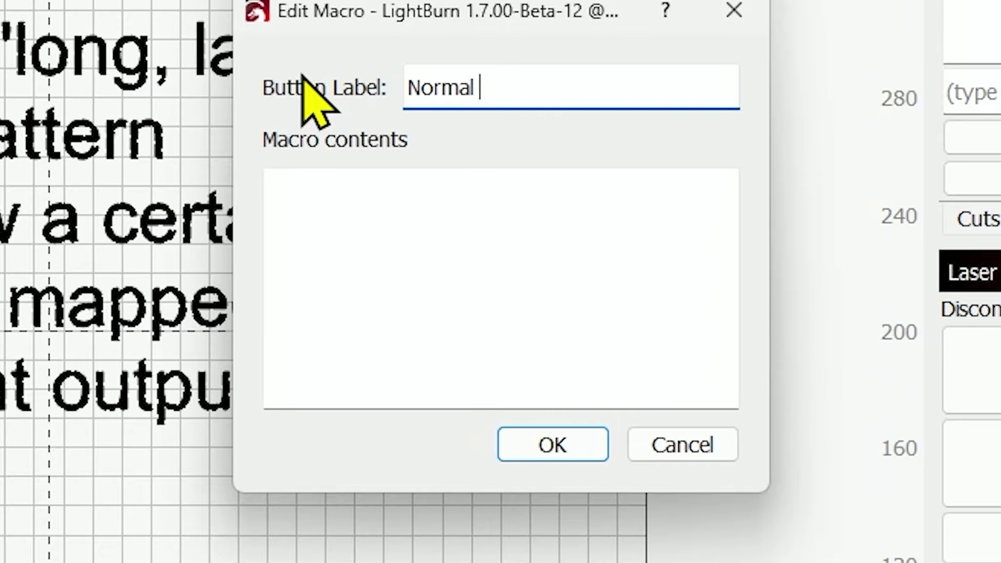
{"action": "type", "text": " Engrave"}
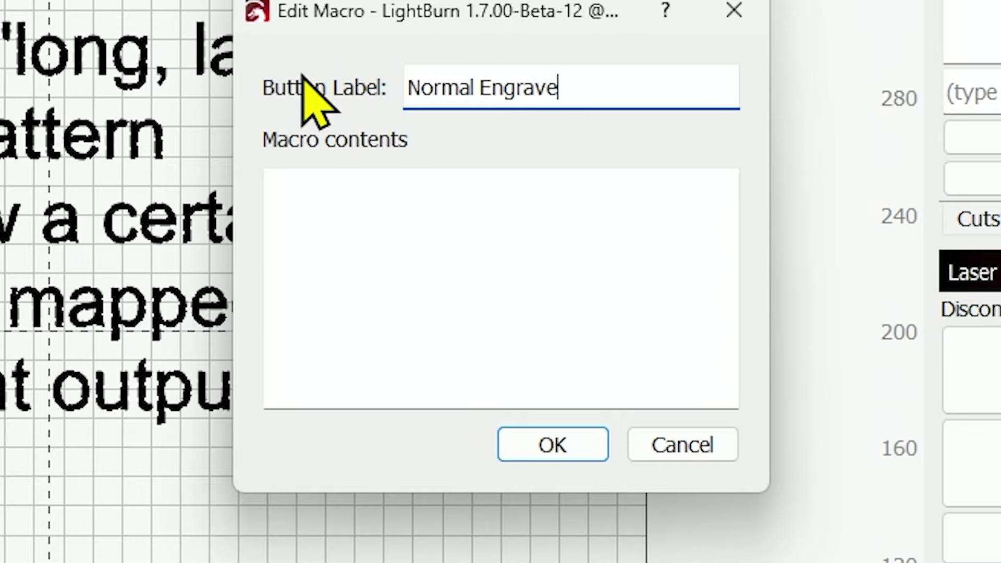
{"action": "key", "text": "Tab"}
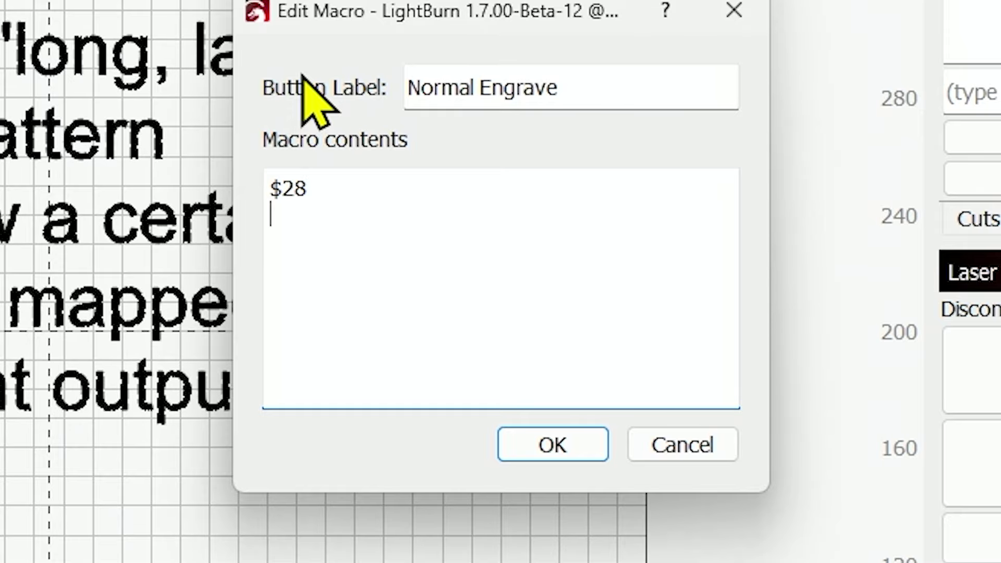
Enter the Normal Engrave macro contents as $28, $28=10000 and $28 on separate lines, and save the macro.
{"action": "type", "text": "$28"}
{"action": "key", "text": "Return"}
{"action": "type", "text": "$28"}
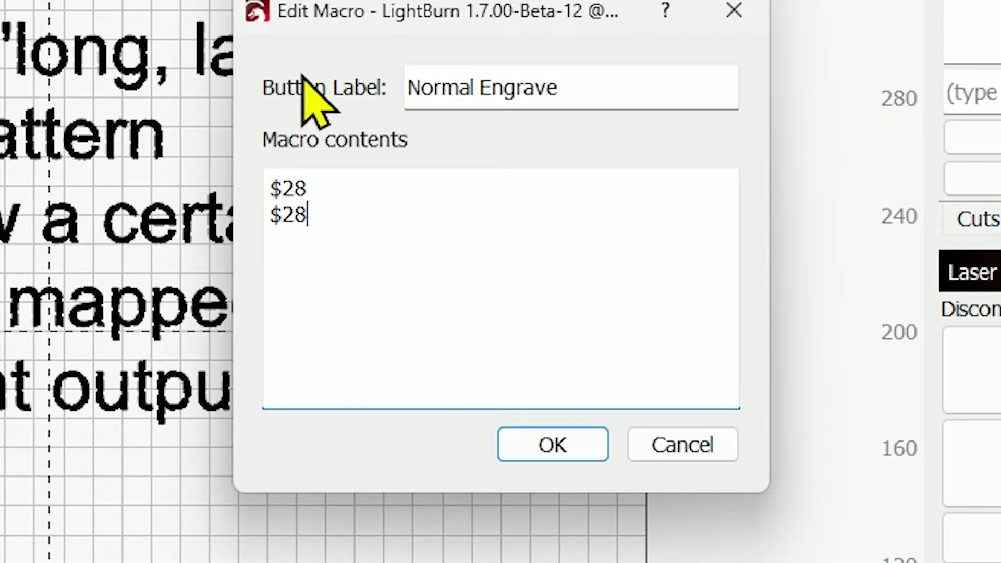
{"action": "type", "text": "=1000"}
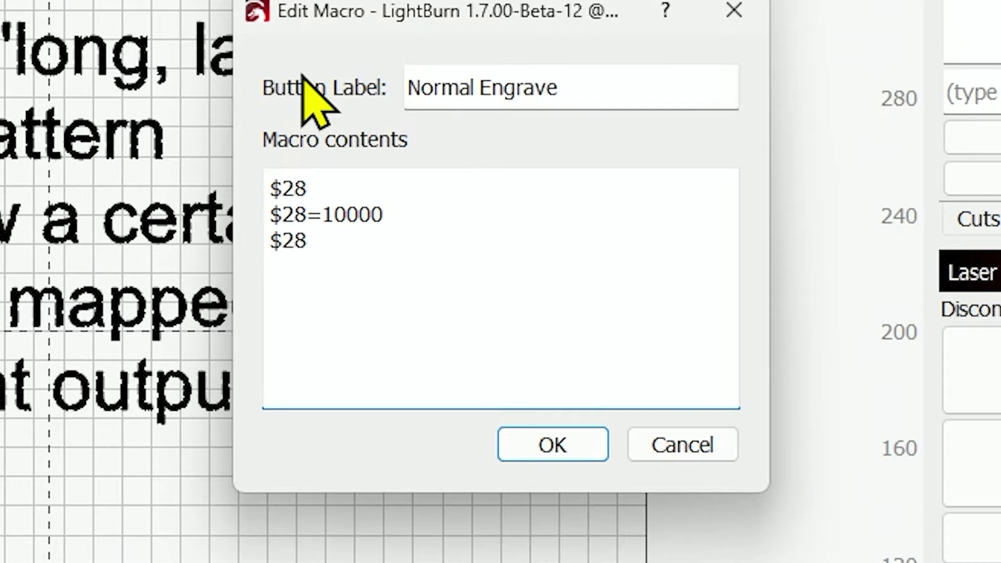
{"action": "type", "text": "000"}
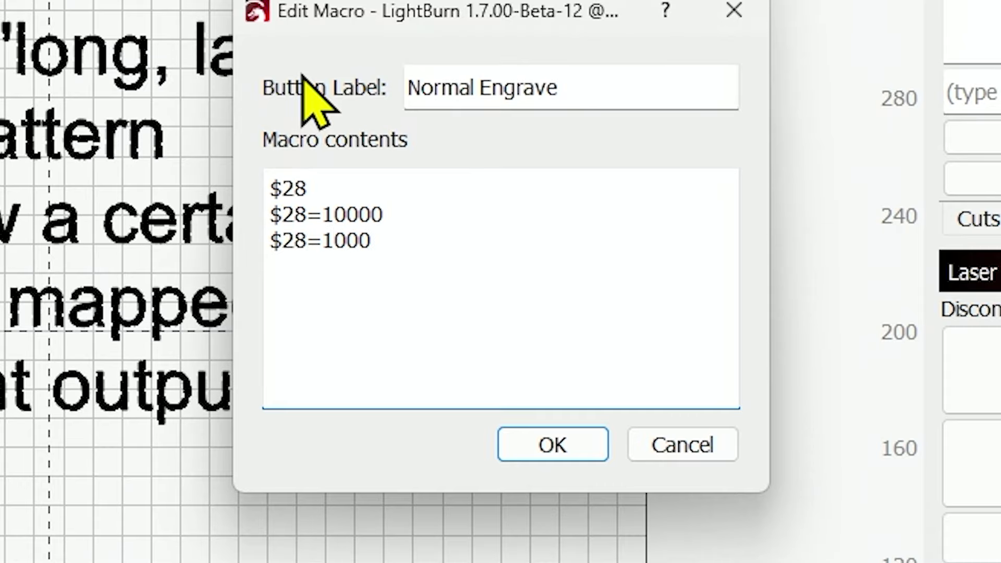
{"action": "key", "text": "BackSpace"}
{"action": "key", "text": "BackSpace"}
{"action": "key", "text": "BackSpace"}
{"action": "key", "text": "BackSpace"}
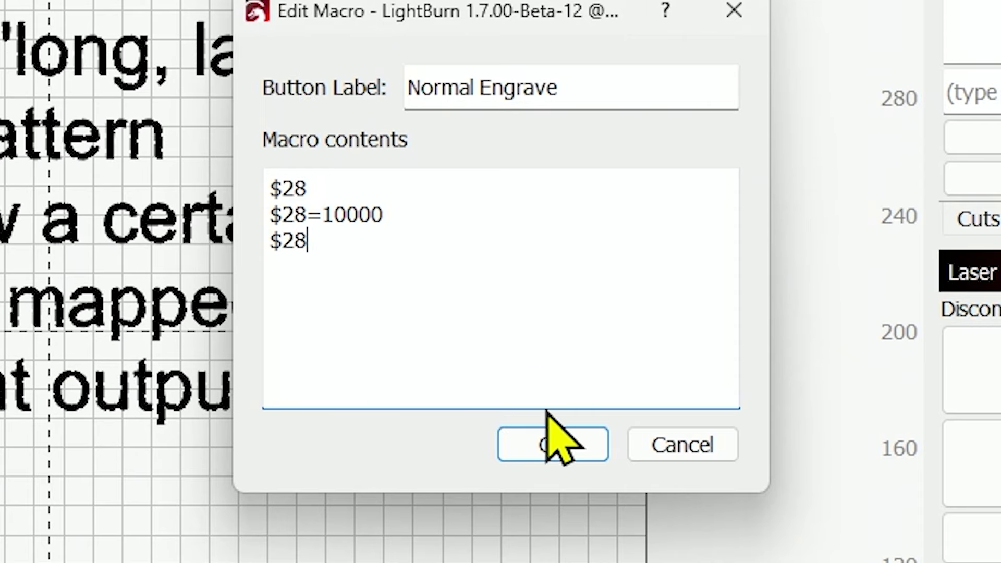
{"action": "left_click", "coordinate": [553, 446]}
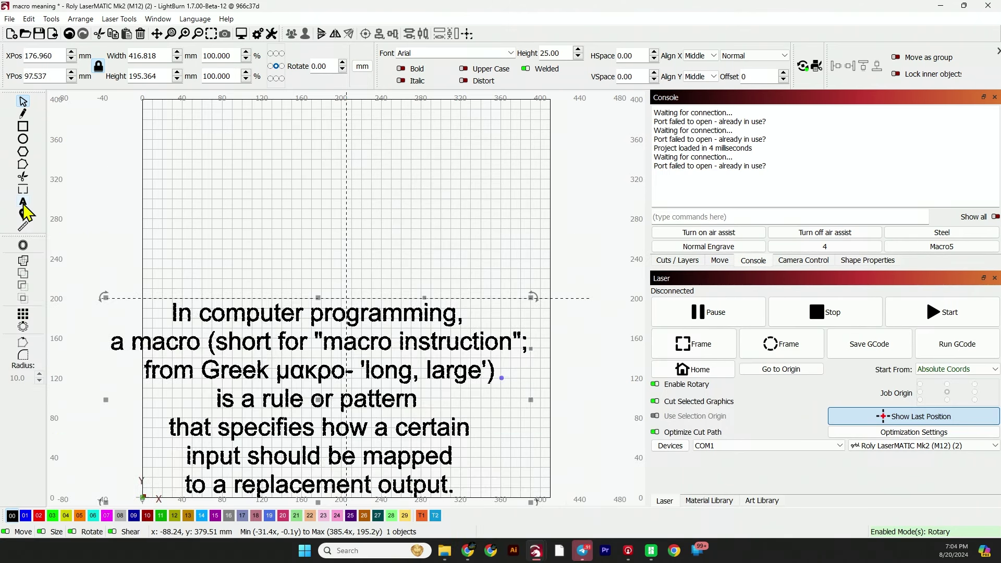
Add the text "$28=1000" on the canvas above the macro definition.
{"action": "left_click", "coordinate": [23, 203]}
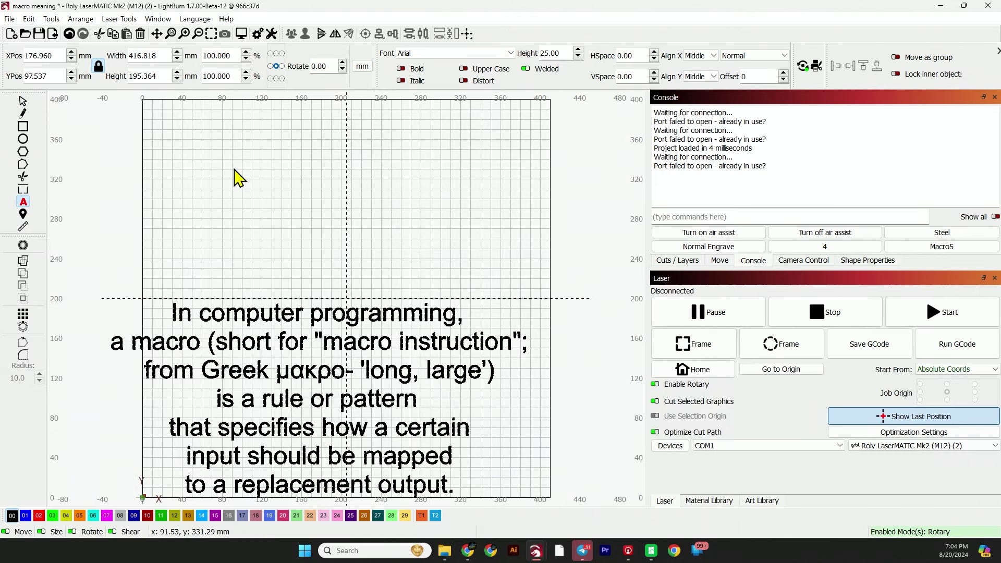
{"action": "left_click", "coordinate": [234, 171]}
{"action": "type", "text": "$28"}
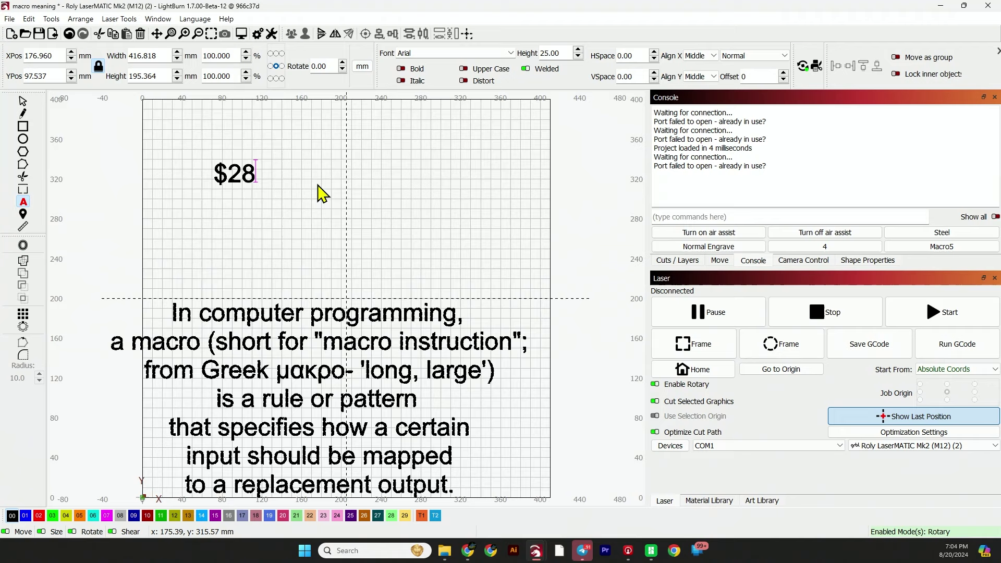
{"action": "type", "text": "="}
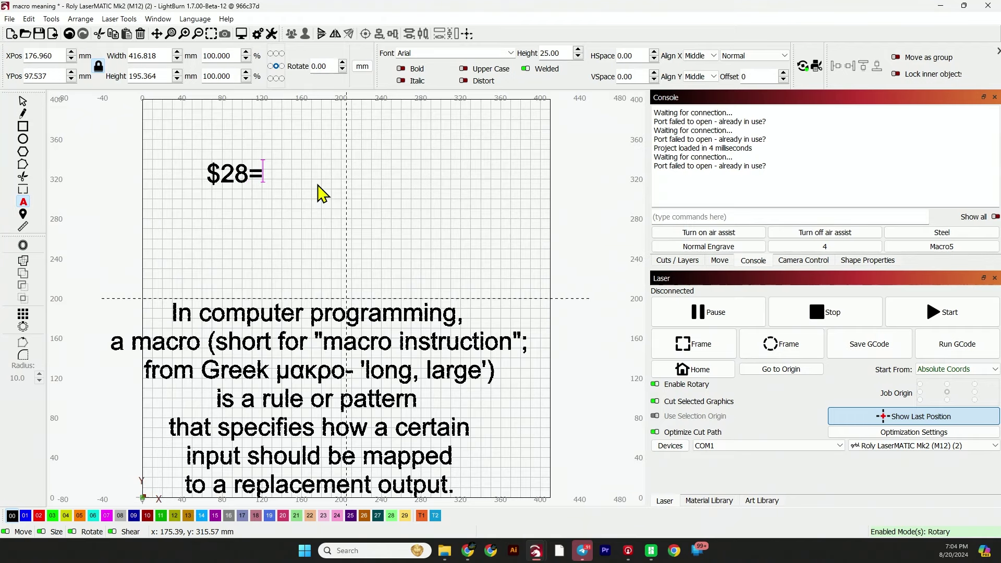
{"action": "type", "text": "1000"}
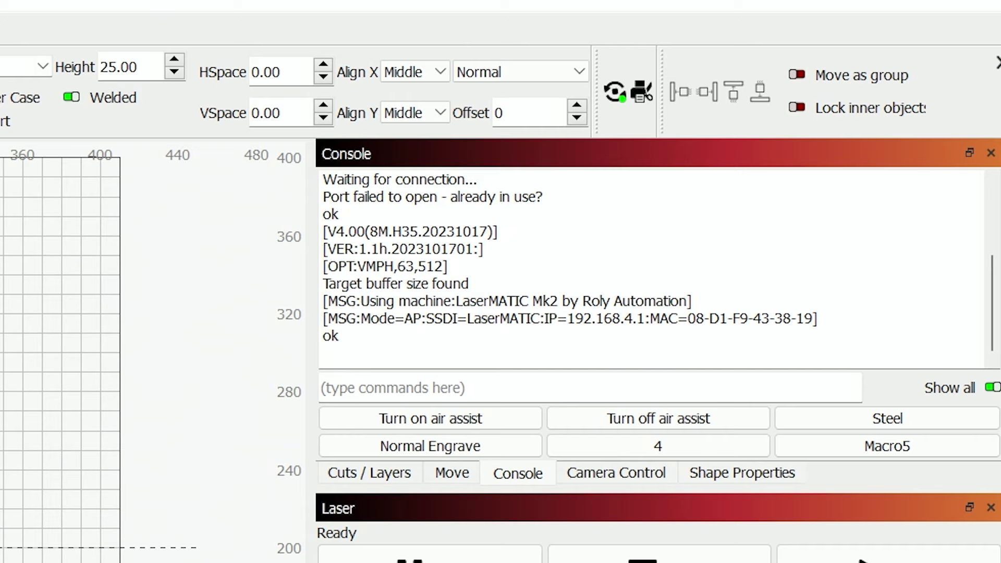
Run the Steel macro followed by the Normal Engrave macro, checking the $28 responses in the console.
{"action": "left_click", "coordinate": [834, 418]}
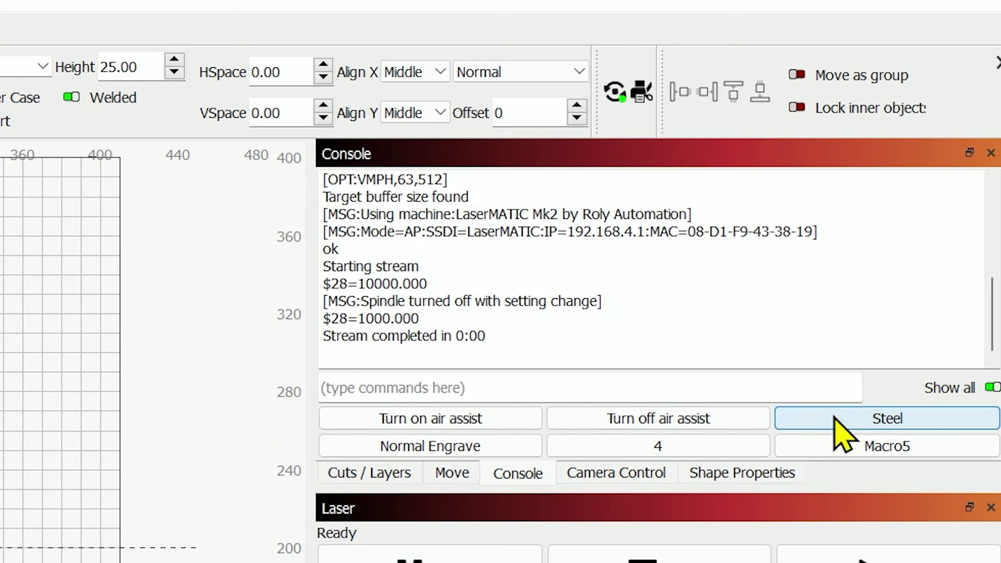
{"action": "left_click_drag", "start_coordinate": [323, 284], "coordinate": [453, 287]}
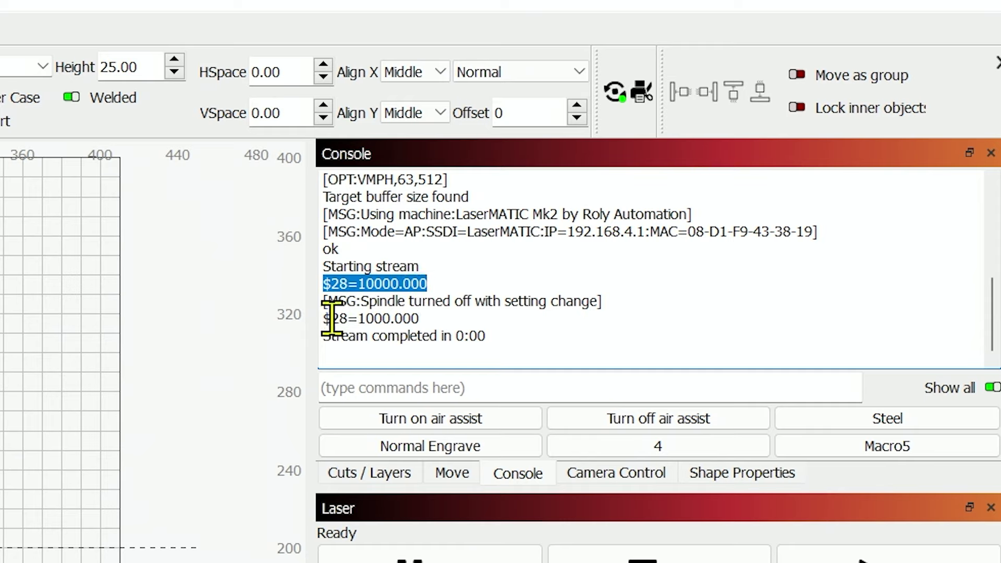
{"action": "left_click_drag", "start_coordinate": [332, 318], "coordinate": [417, 318]}
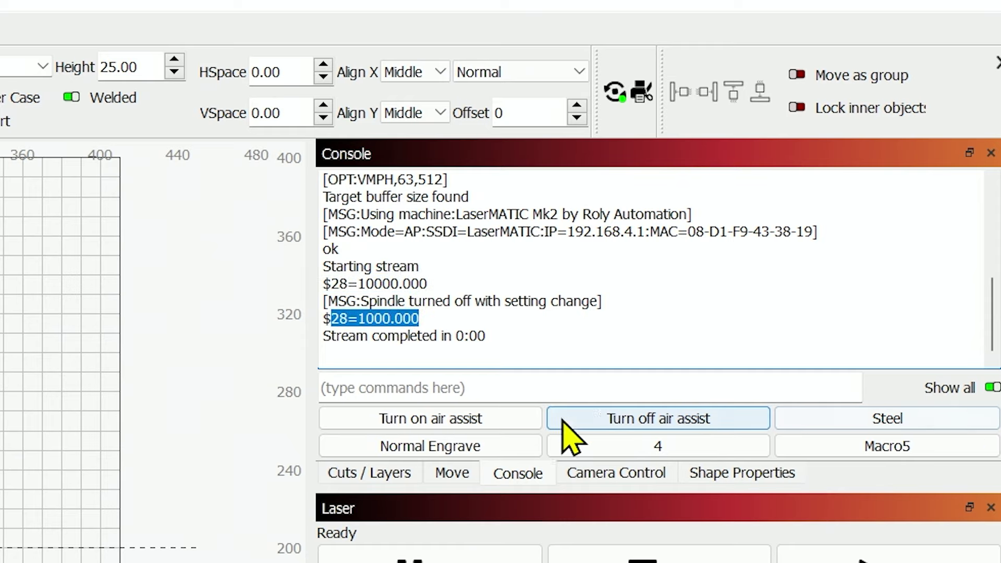
{"action": "left_click", "coordinate": [462, 458]}
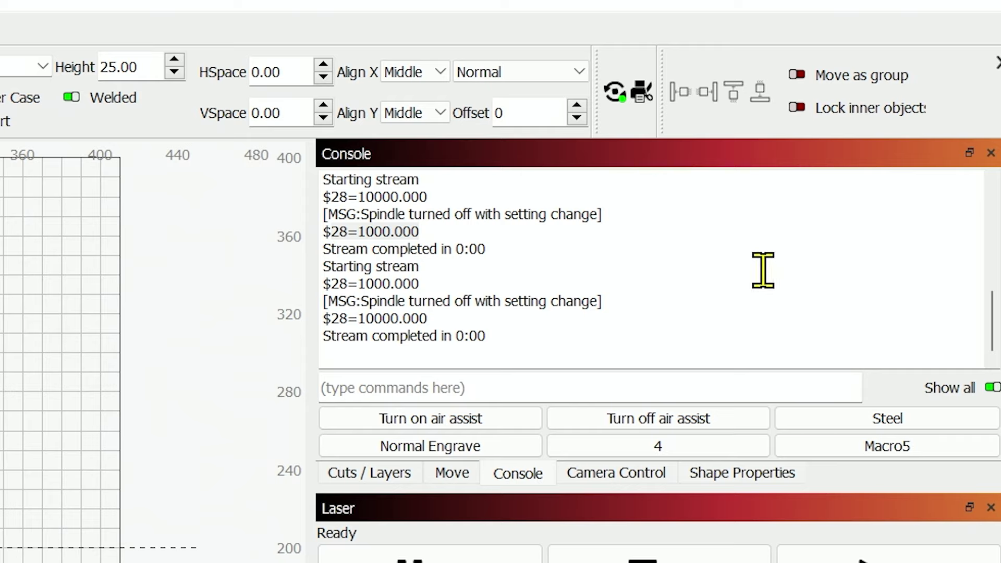
{"action": "left_click", "coordinate": [608, 317]}
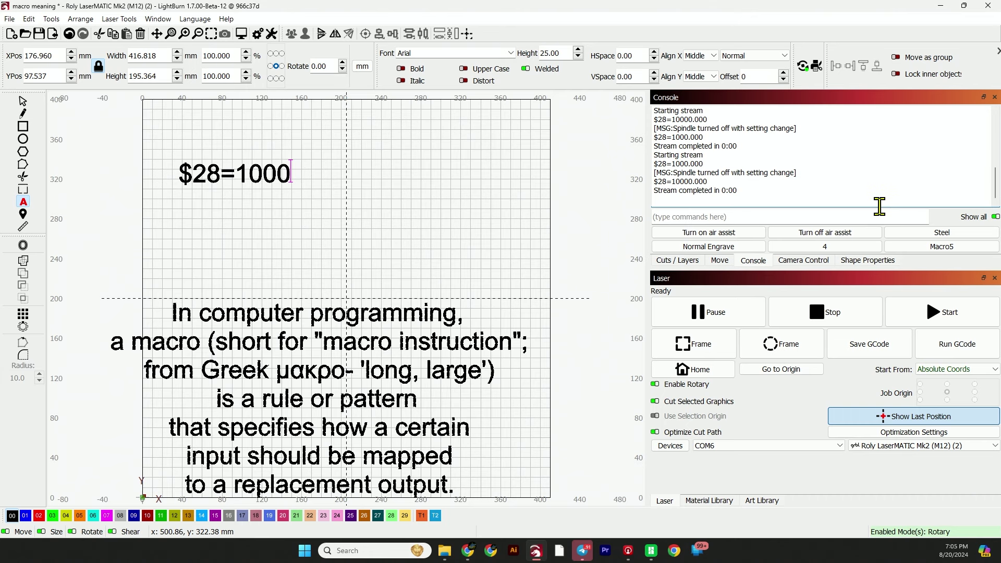
Open macro button 4 for editing and set its label to "Steel 2k".
{"action": "right_click", "coordinate": [834, 247]}
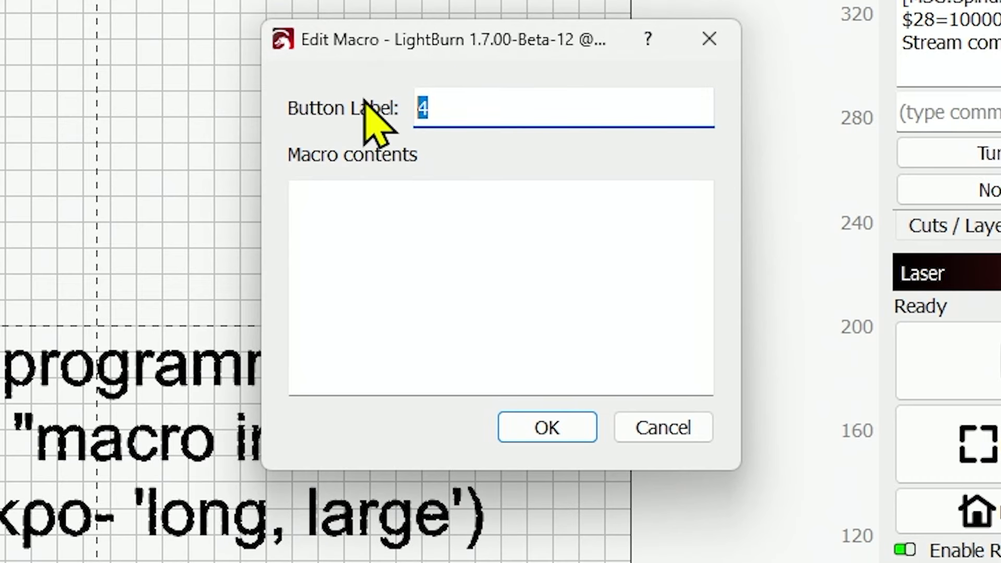
{"action": "type", "text": "Ste"}
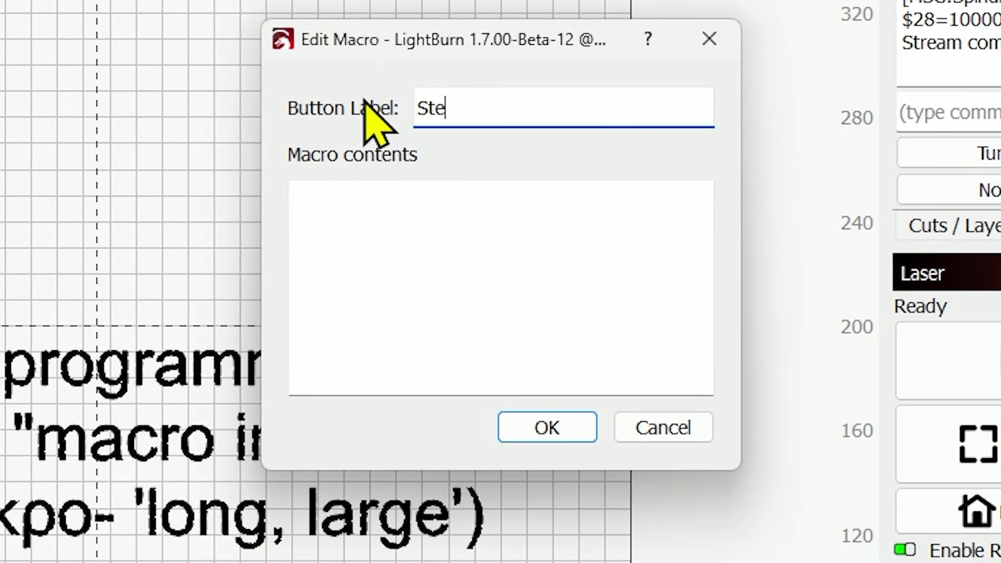
{"action": "type", "text": "el"}
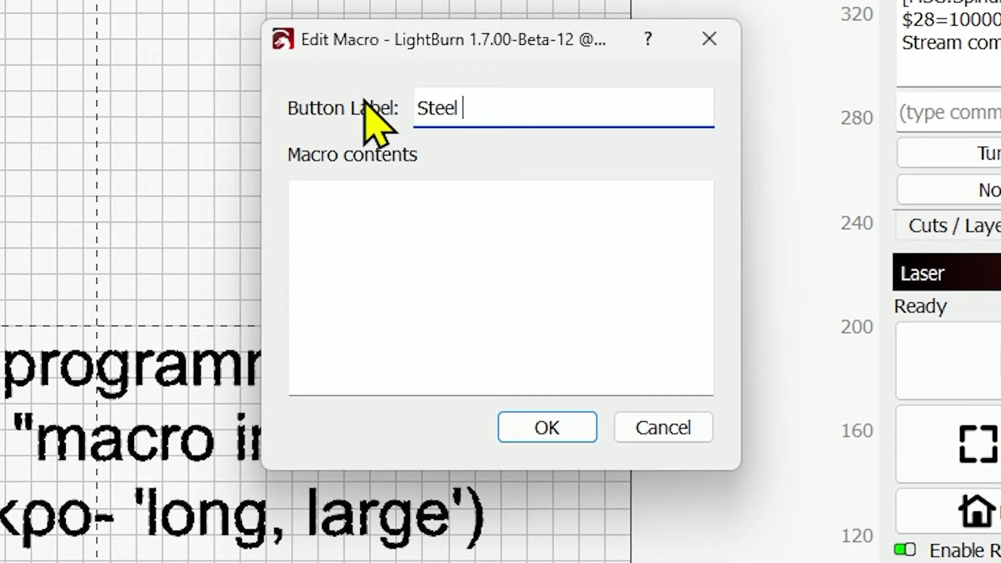
{"action": "type", "text": " 2k"}
{"action": "key", "text": "Tab"}
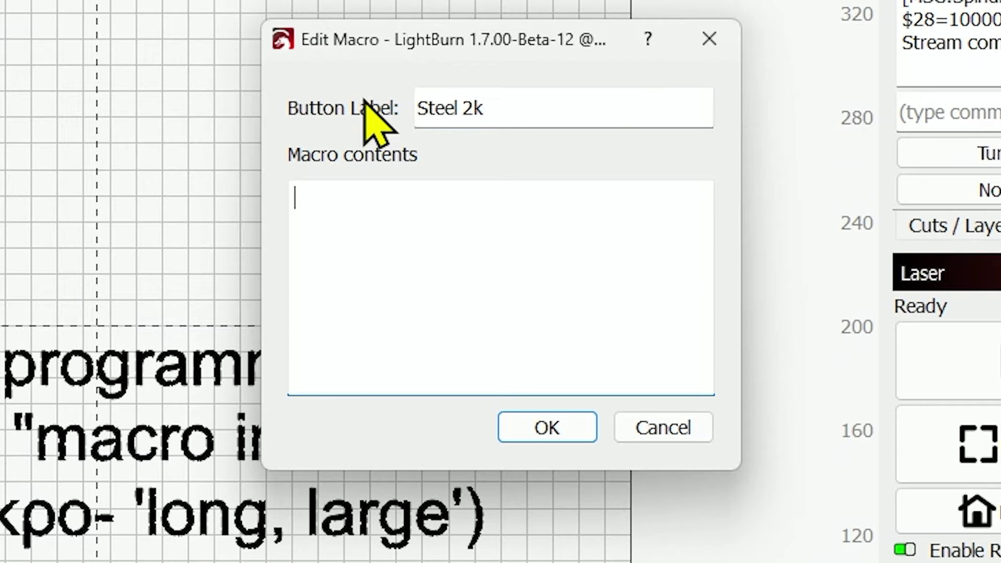
Enter the Steel 2k macro contents as $28, $28=2000 and $28 on separate lines, and save the macro.
{"action": "type", "text": "$"}
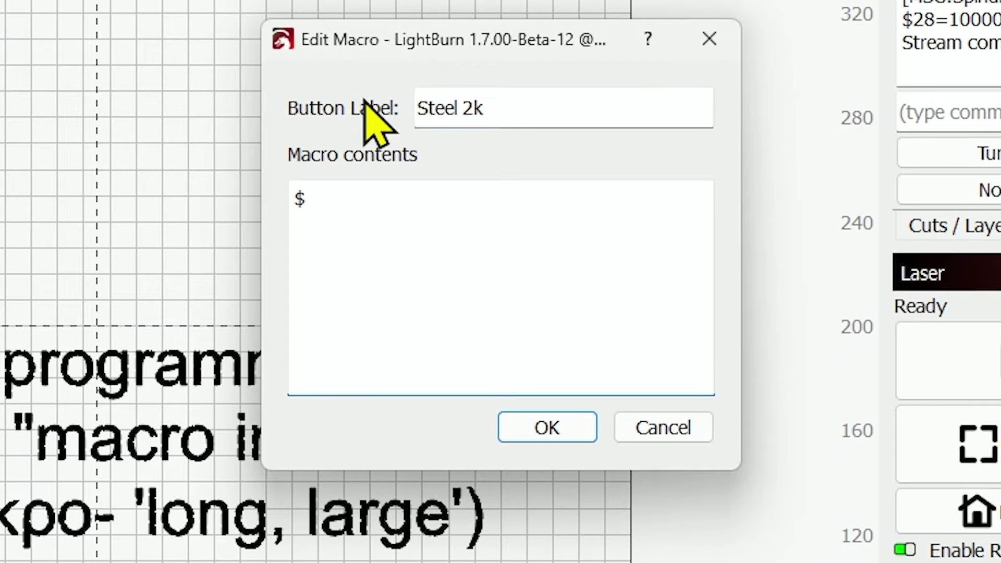
{"action": "type", "text": "28"}
{"action": "key", "text": "Return"}
{"action": "type", "text": "$2"}
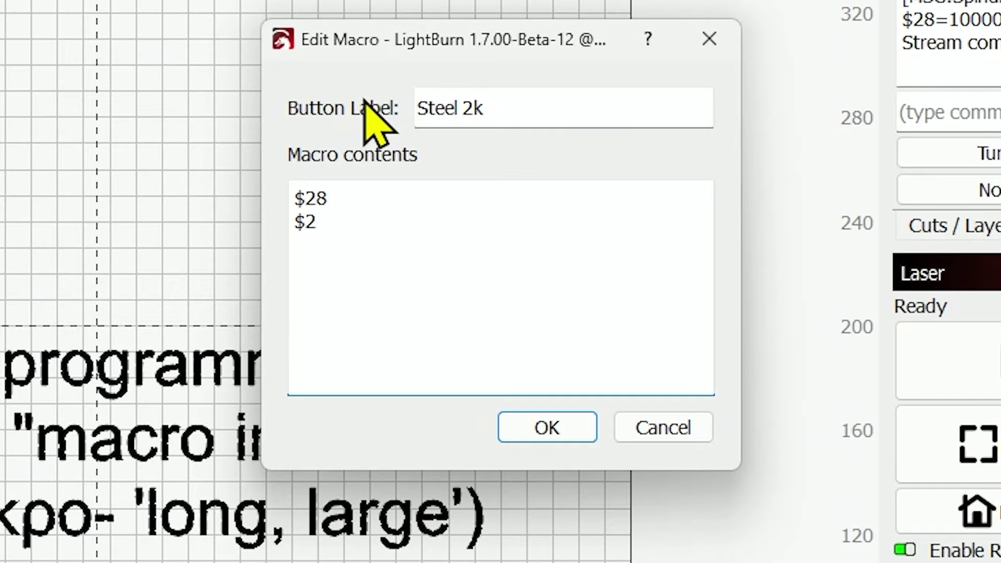
{"action": "type", "text": "8=2000"}
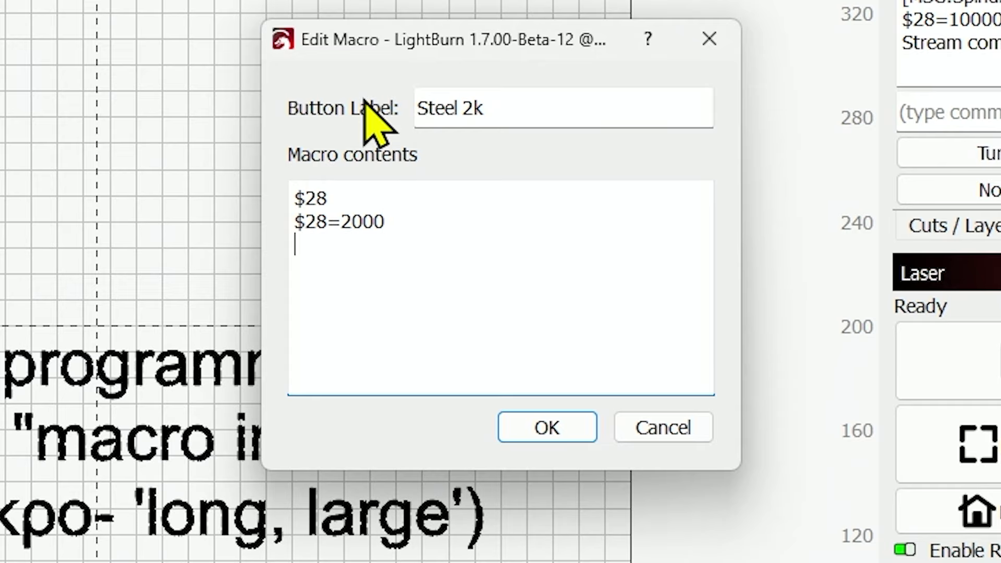
{"action": "key", "text": "Return"}
{"action": "type", "text": "$28"}
{"action": "left_click", "coordinate": [554, 424]}
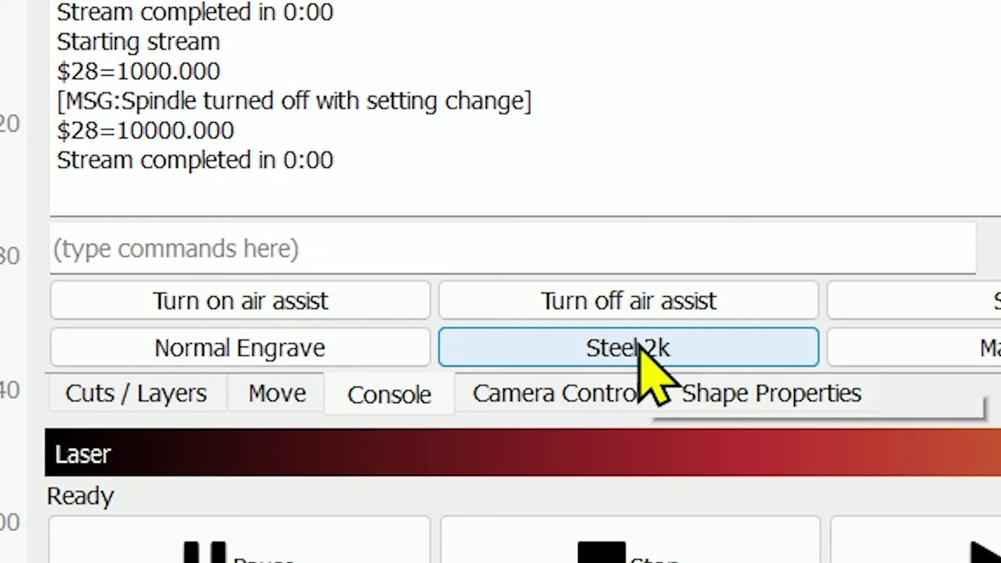
Run the Steel 2k macro, and restore the $28 setting with the Normal Engrave macro.
{"action": "left_click", "coordinate": [641, 347]}
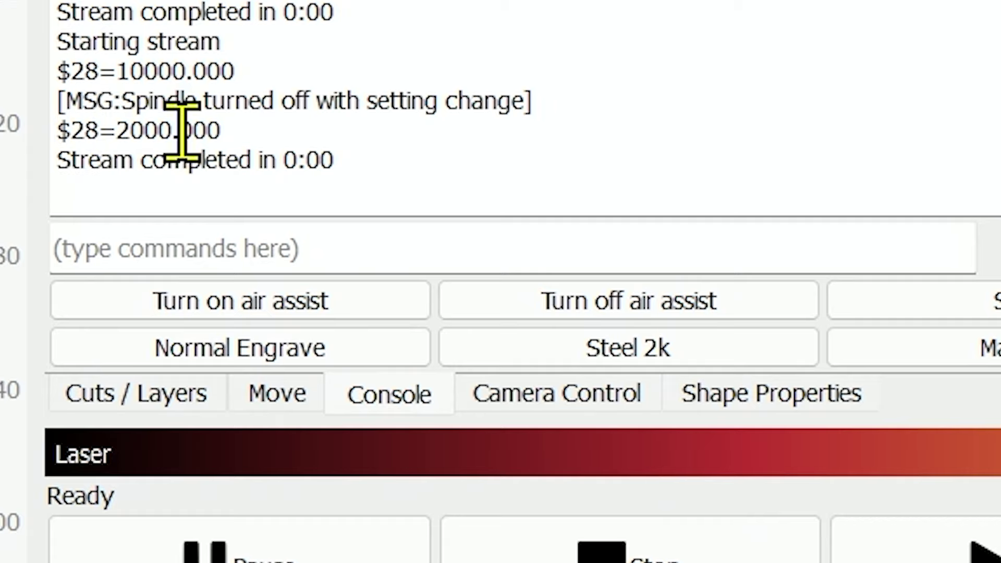
{"action": "left_click", "coordinate": [257, 358]}
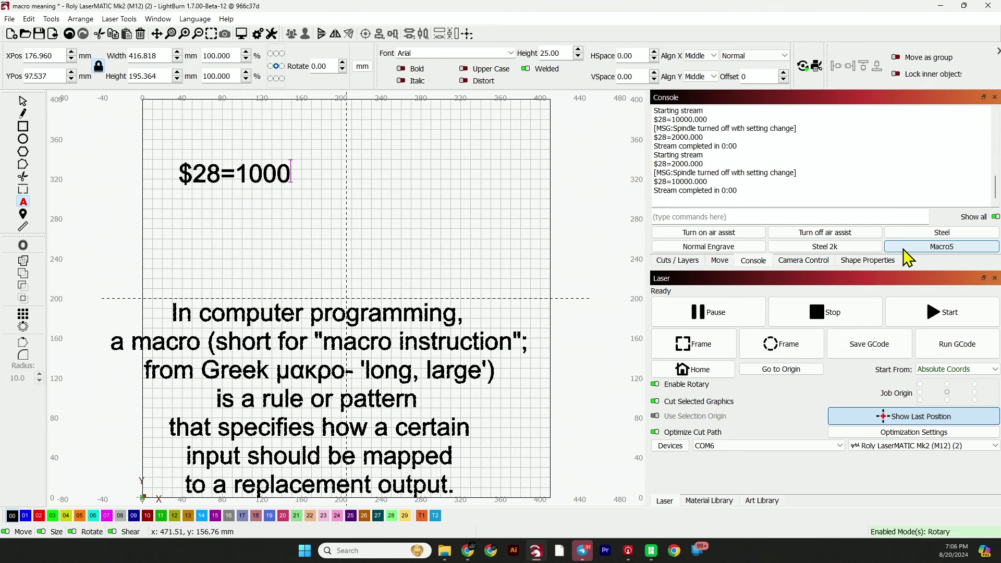
Open the Macro5 button for editing and set its label to "Home and Center".
{"action": "left_click", "coordinate": [918, 247]}
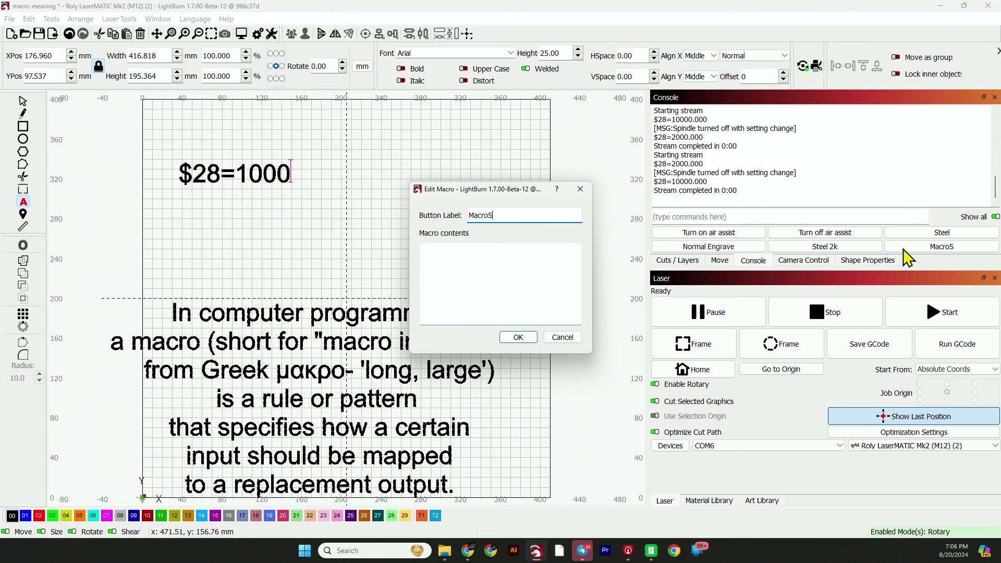
{"action": "double_click", "coordinate": [504, 215]}
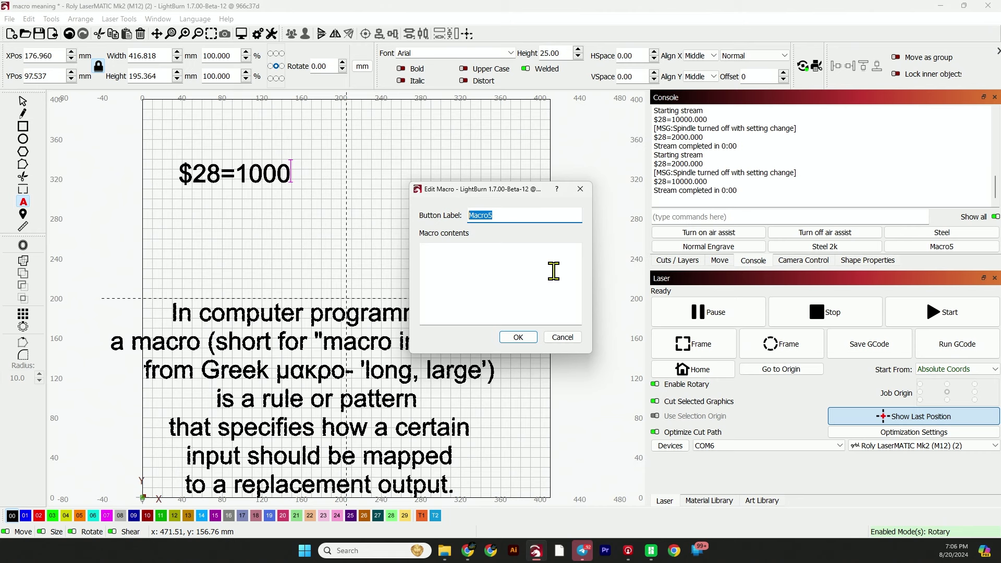
{"action": "type", "text": "Home and Center"}
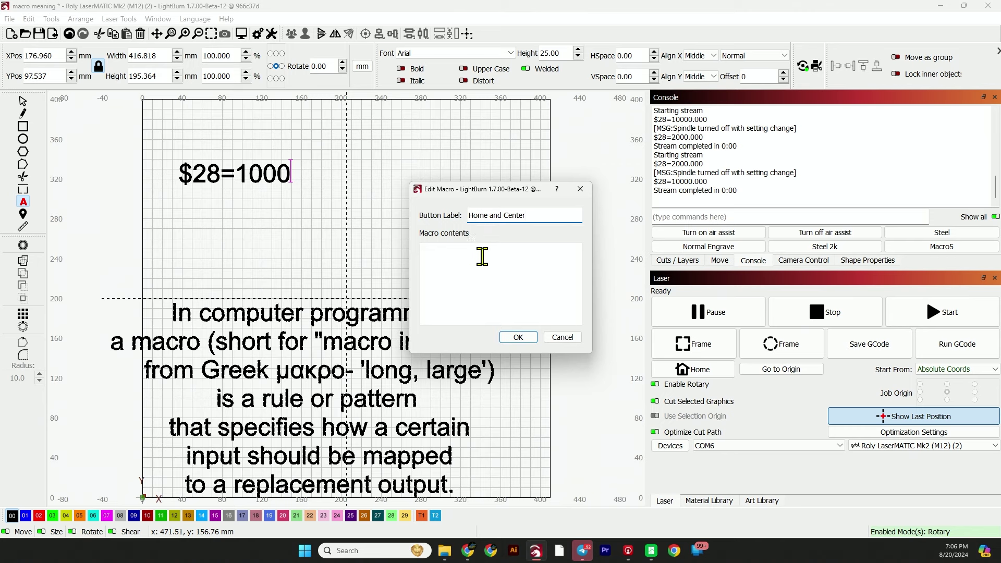
Enter $H and $J=G21 G90 X205 Y200 F10000 on separate lines as the Home and Center macro contents, and save the macro.
{"action": "left_click", "coordinate": [448, 252]}
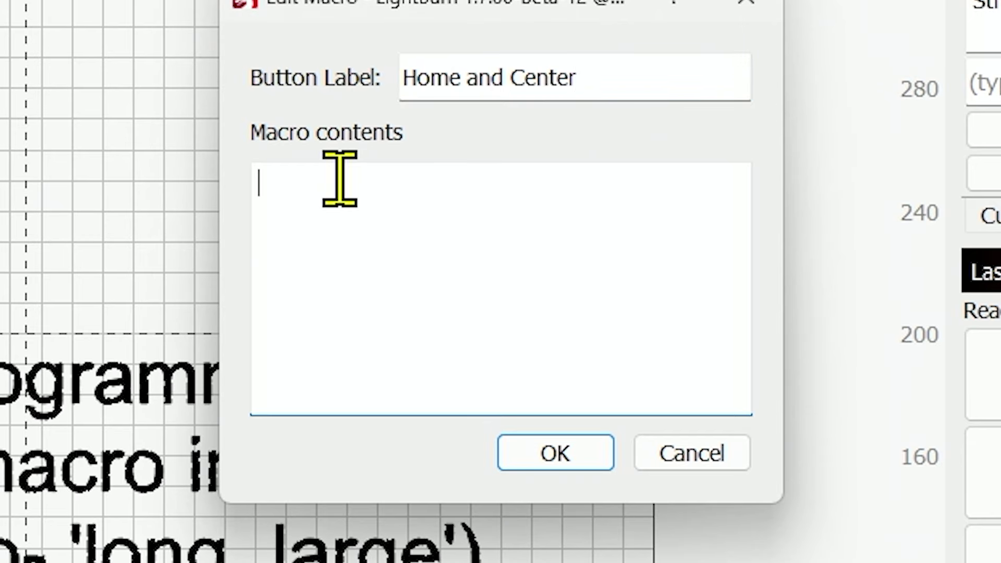
{"action": "type", "text": "$H"}
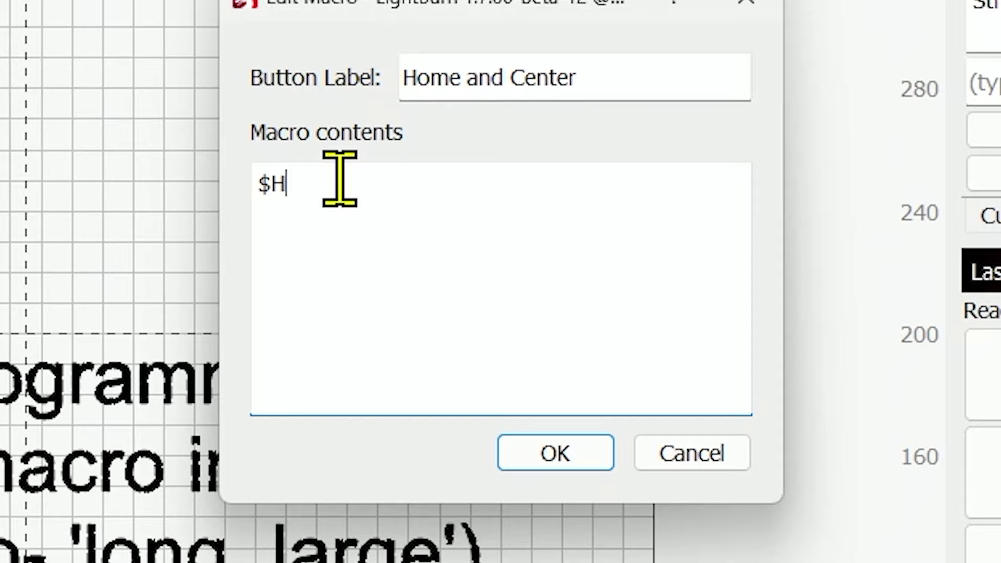
{"action": "key", "text": "Return"}
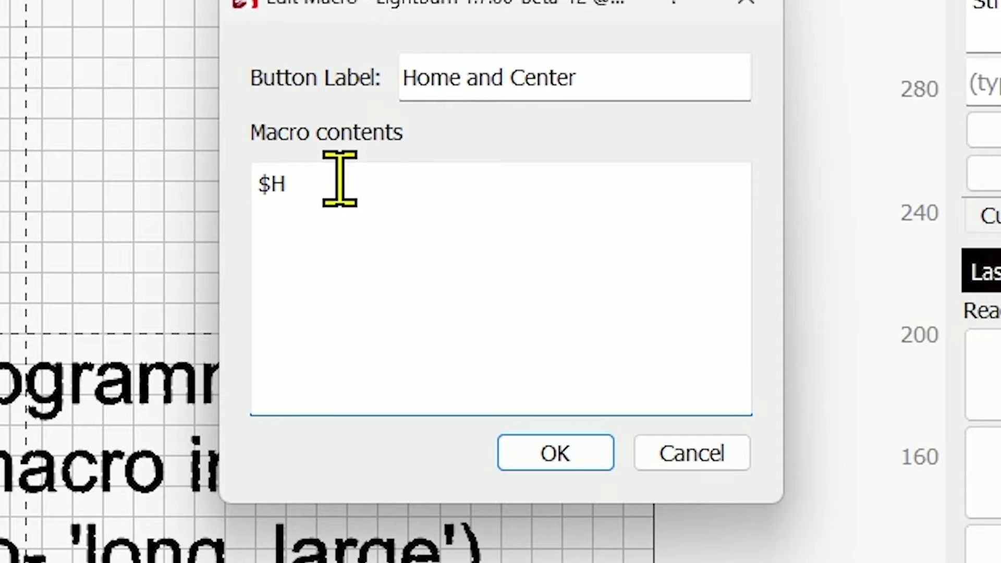
{"action": "type", "text": "$J"}
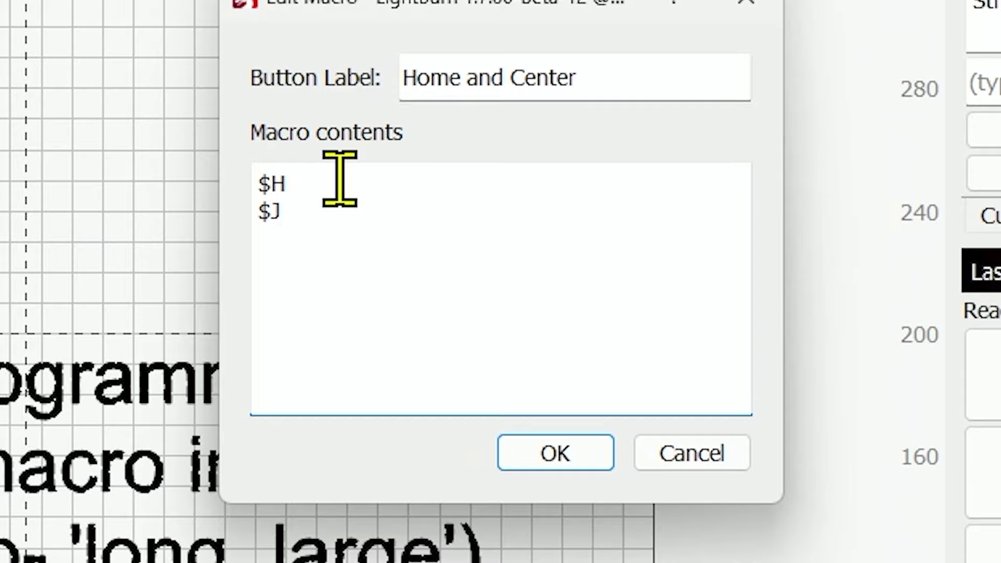
{"action": "type", "text": "="}
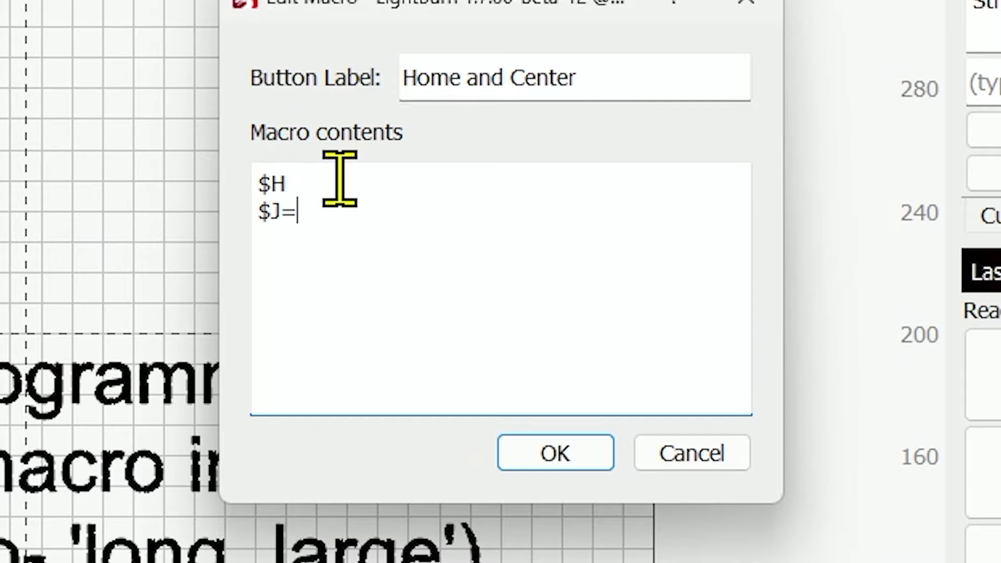
{"action": "type", "text": "G21 G"}
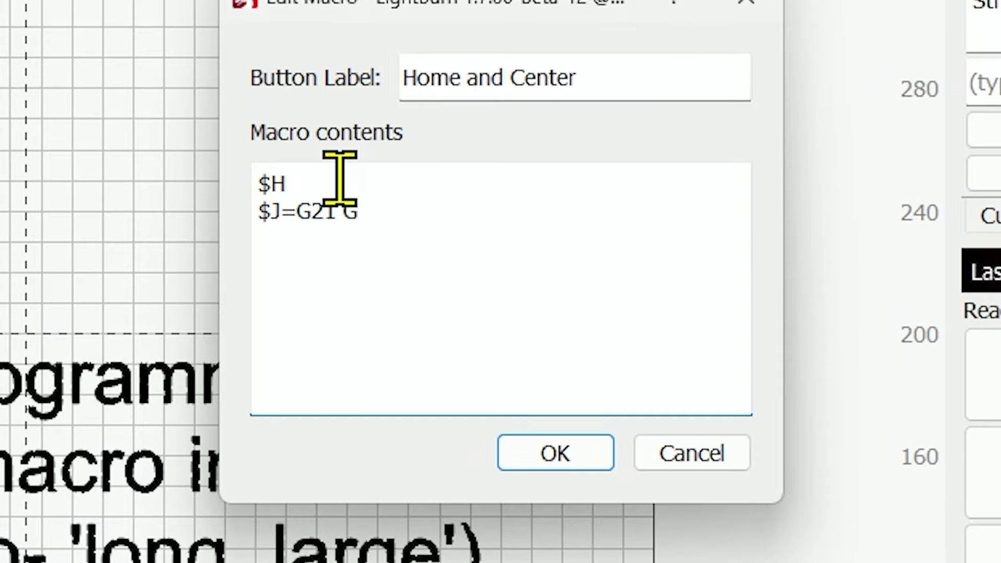
{"action": "type", "text": "90"}
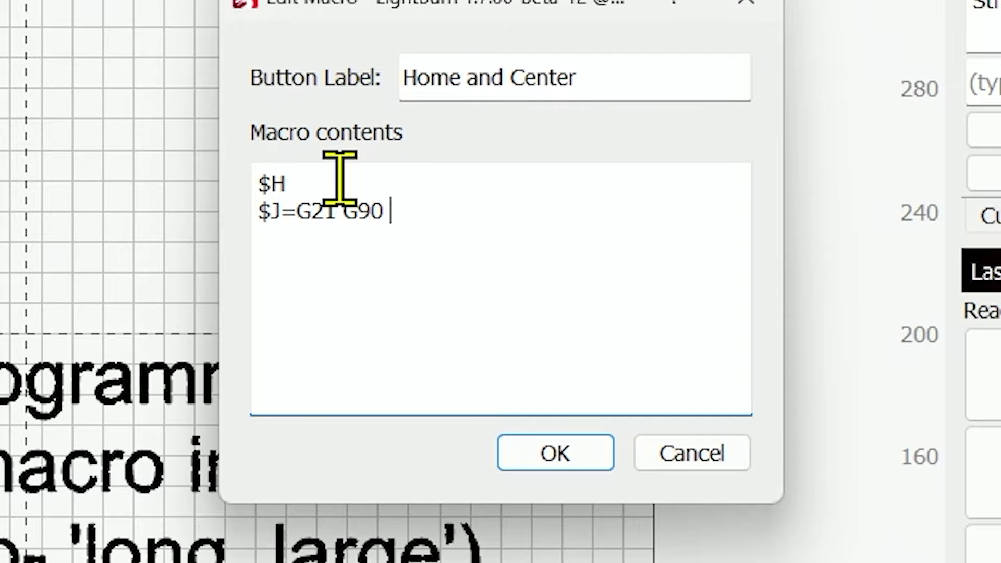
{"action": "type", "text": " X"}
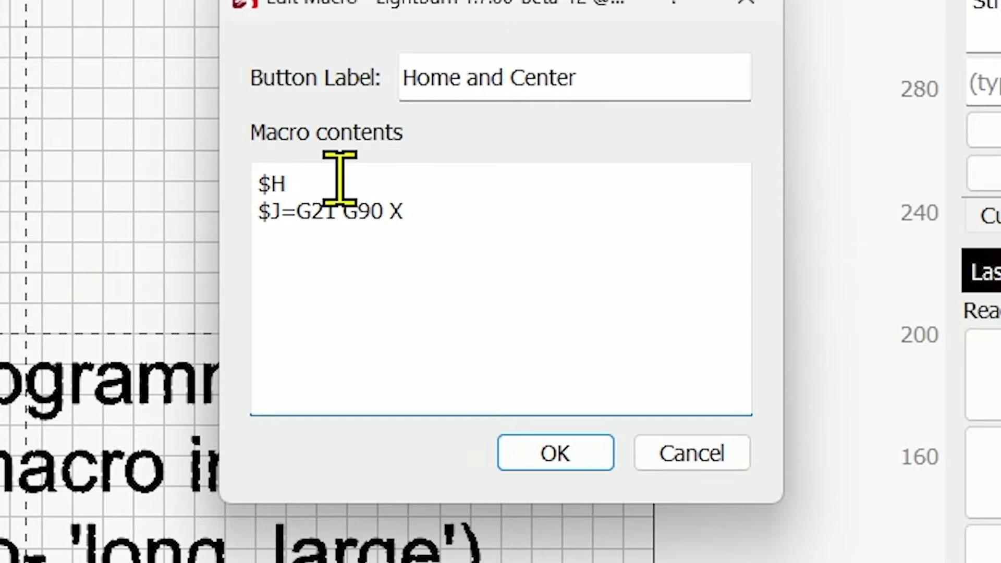
{"action": "type", "text": "205"}
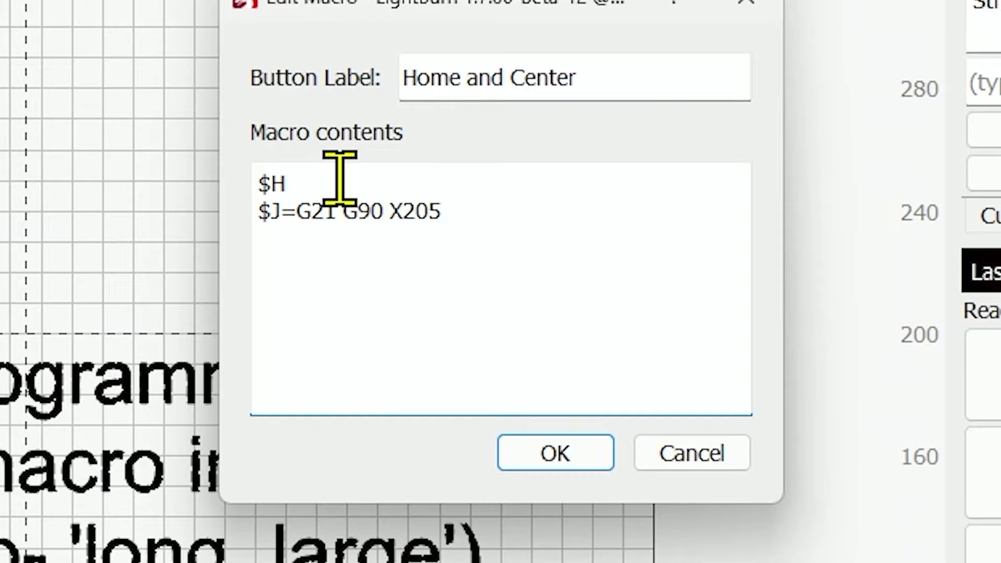
{"action": "type", "text": " Y"}
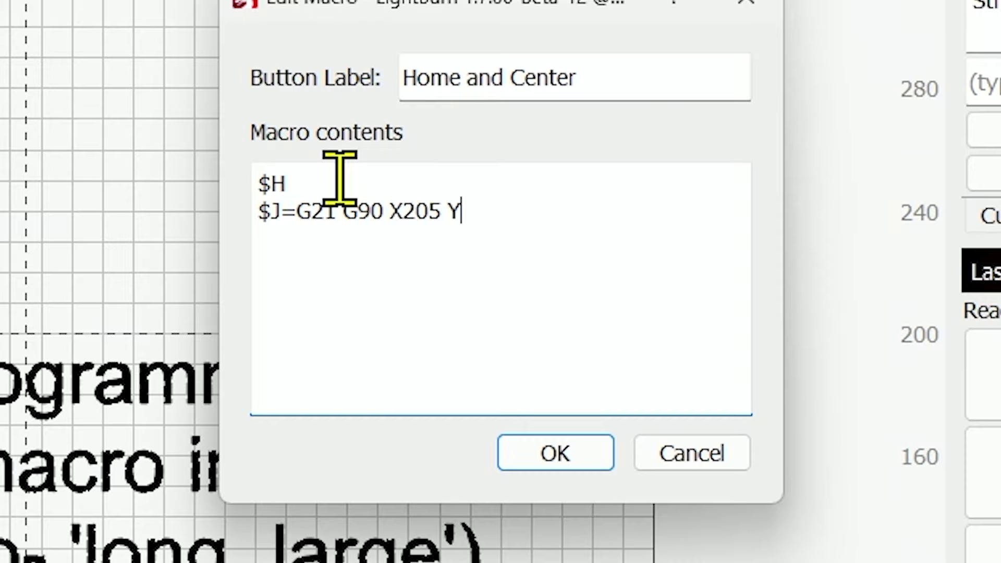
{"action": "type", "text": "200"}
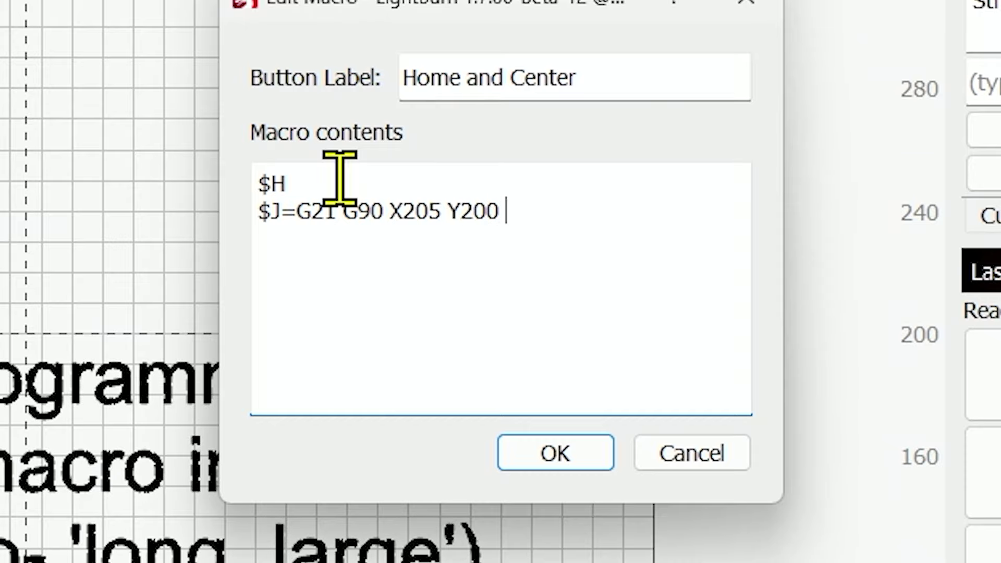
{"action": "type", "text": " F"}
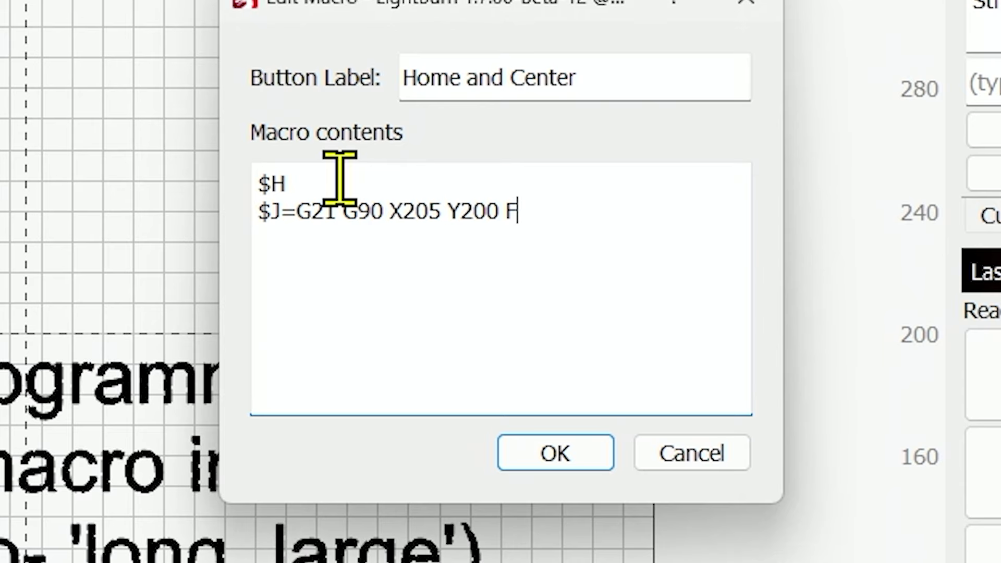
{"action": "type", "text": "1000"}
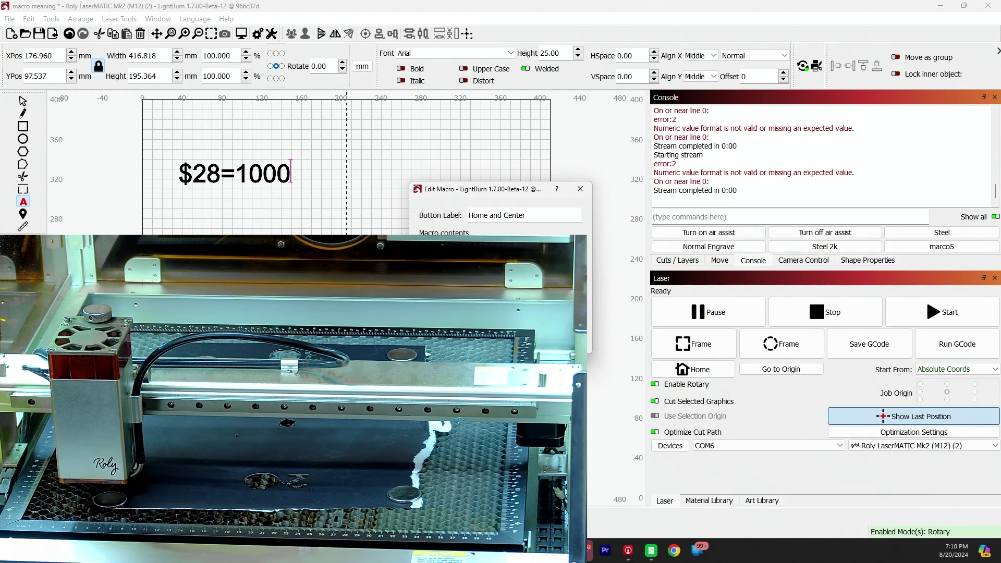
{"action": "left_click", "coordinate": [522, 341]}
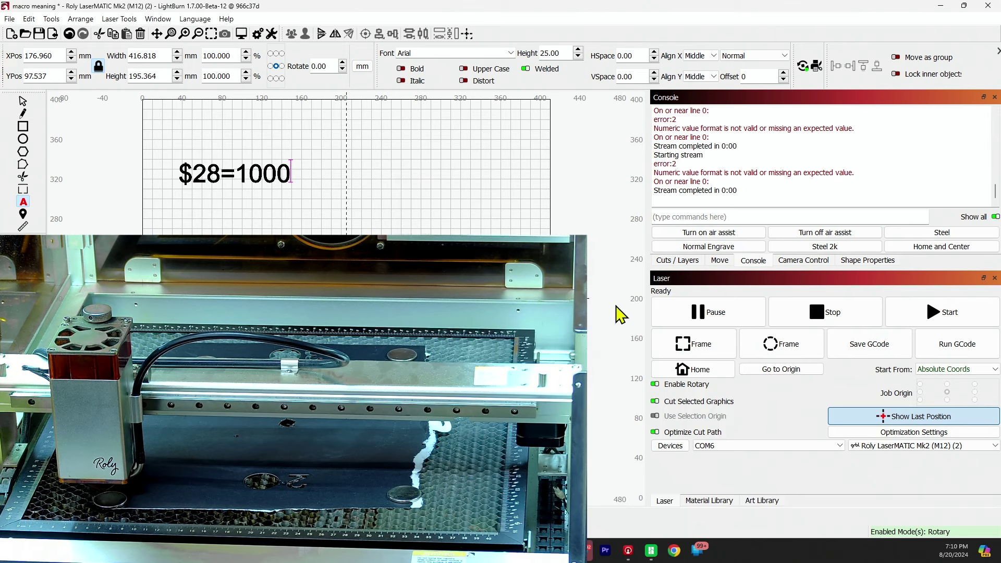
Run the Home and Center macro, and move the laser head to about X300 Y304 with the Position Laser tool.
{"action": "left_click", "coordinate": [931, 254]}
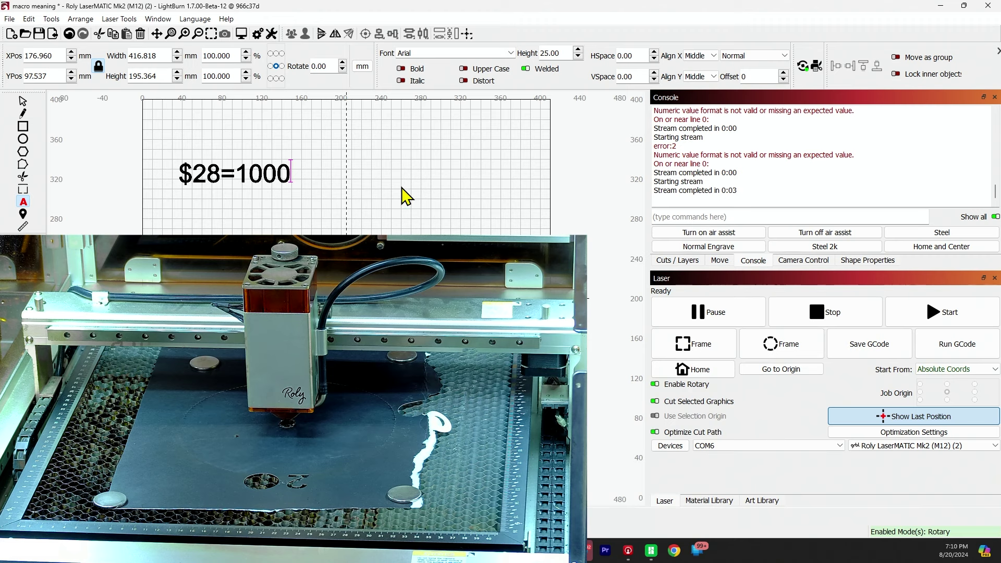
{"action": "left_click", "coordinate": [23, 214]}
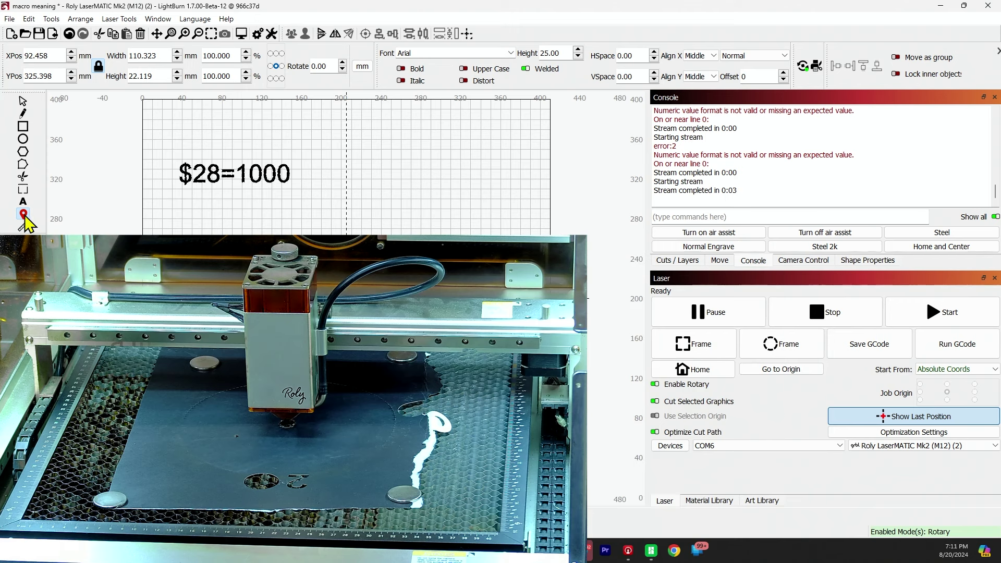
{"action": "left_click", "coordinate": [441, 195]}
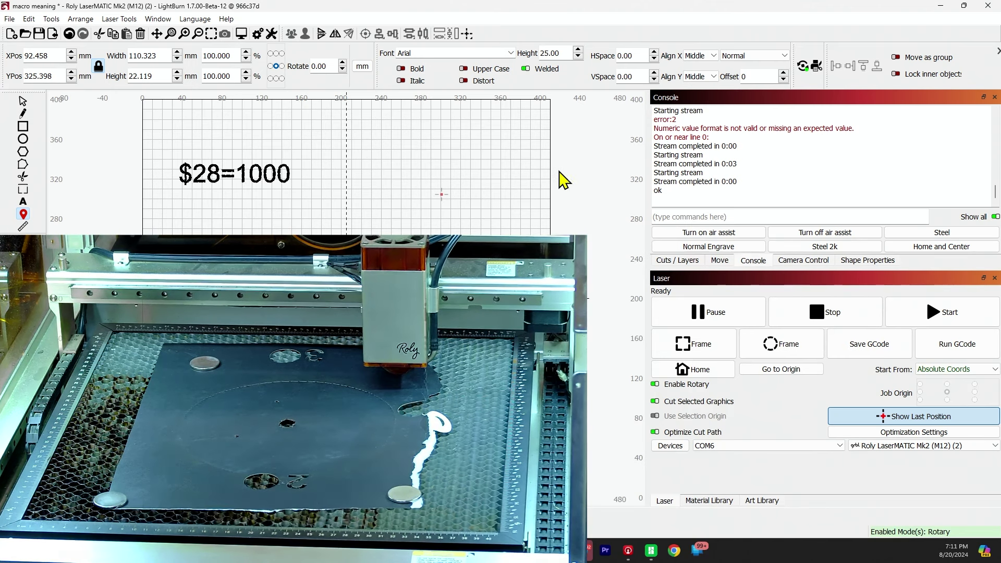
Toggle the console's Show all option, and move the laser head to about X83 Y287 and back to about X302 Y304.
{"action": "scroll", "coordinate": [851, 183], "scroll_direction": "up", "scroll_amount": 4}
{"action": "scroll", "coordinate": [853, 181], "scroll_direction": "down", "scroll_amount": 4}
{"action": "left_click", "coordinate": [995, 218]}
{"action": "left_click", "coordinate": [995, 217]}
{"action": "left_click", "coordinate": [226, 212]}
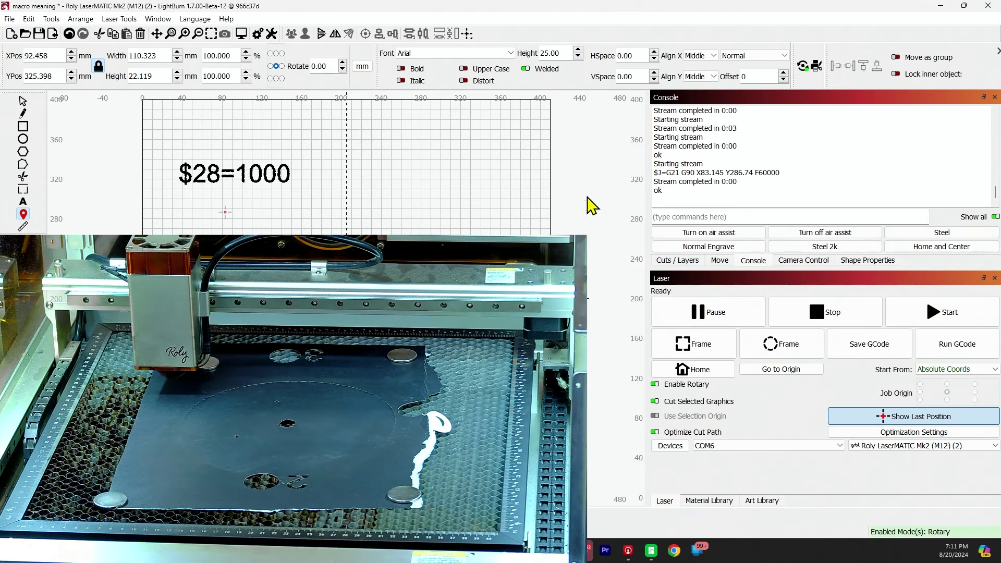
{"action": "left_click", "coordinate": [443, 195]}
Highlight the latest $J jog command in the console to examine its syntax, and run the Home and Center macro again.
{"action": "left_click", "coordinate": [23, 101]}
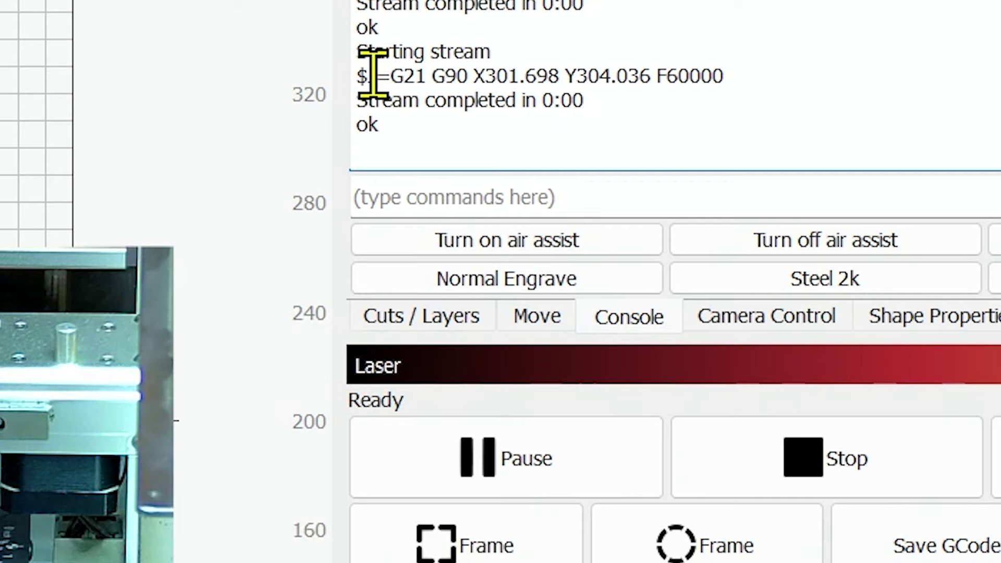
{"action": "left_click_drag", "start_coordinate": [373, 75], "coordinate": [735, 74]}
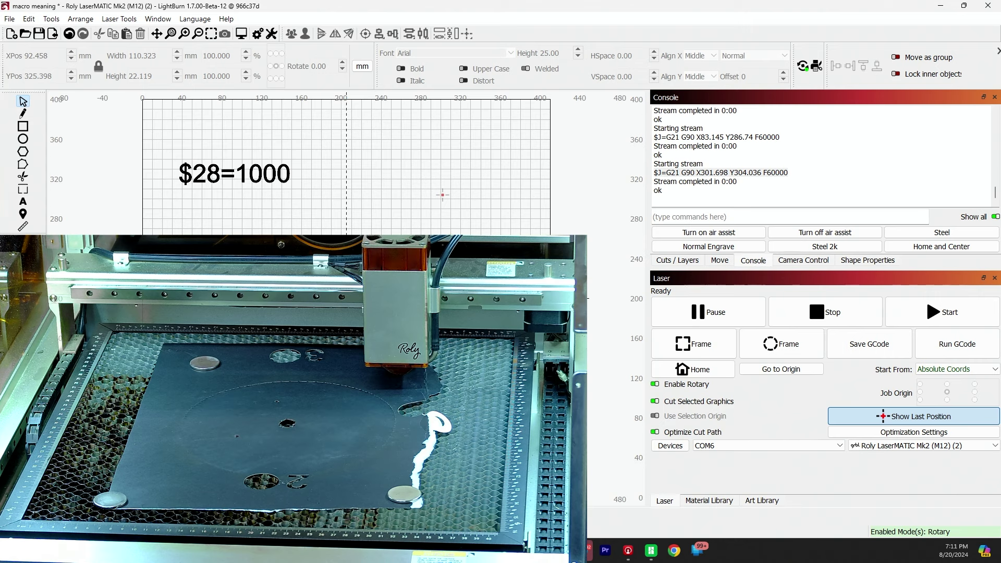
{"action": "left_click", "coordinate": [657, 172]}
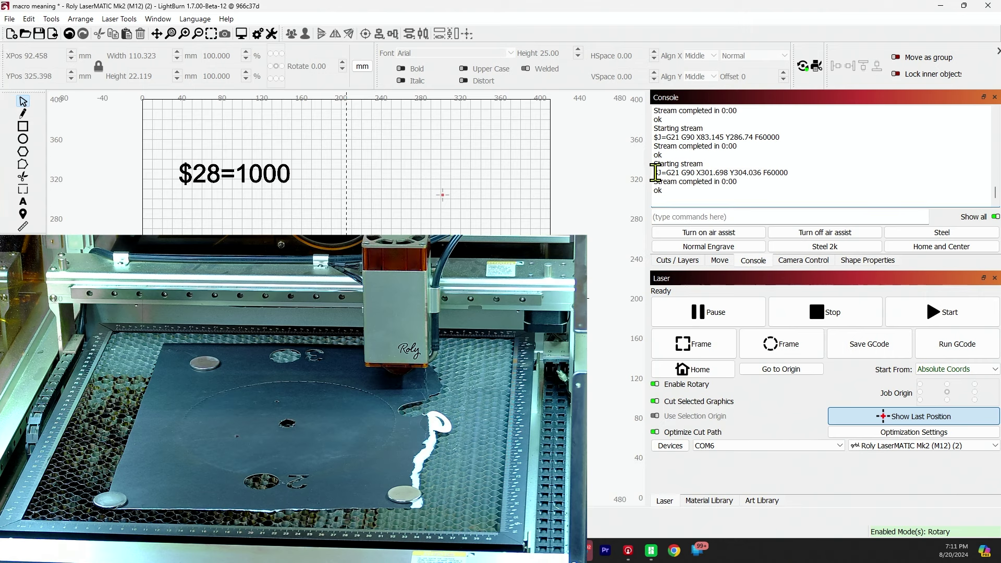
{"action": "left_click_drag", "start_coordinate": [655, 173], "coordinate": [789, 172]}
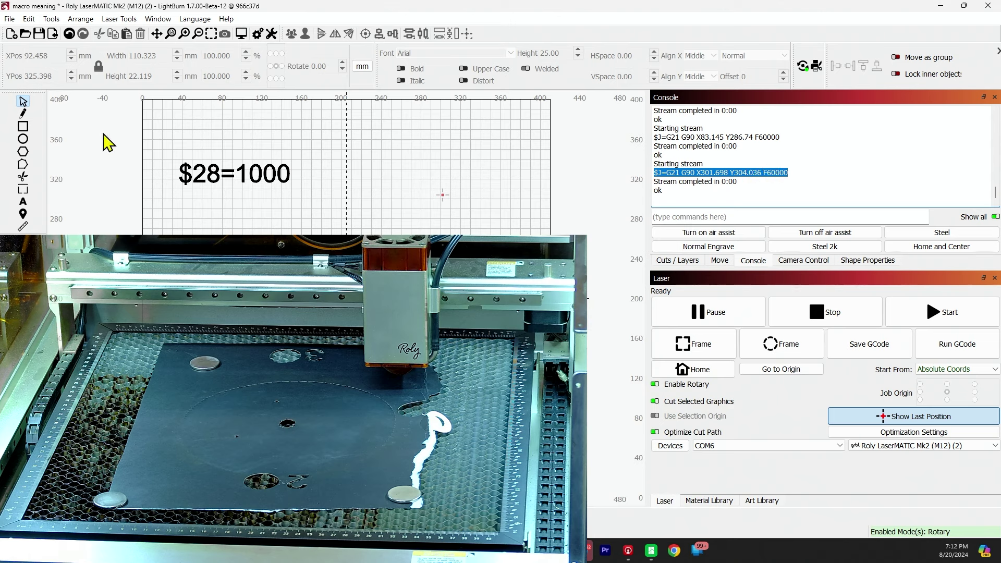
{"action": "left_click", "coordinate": [936, 250]}
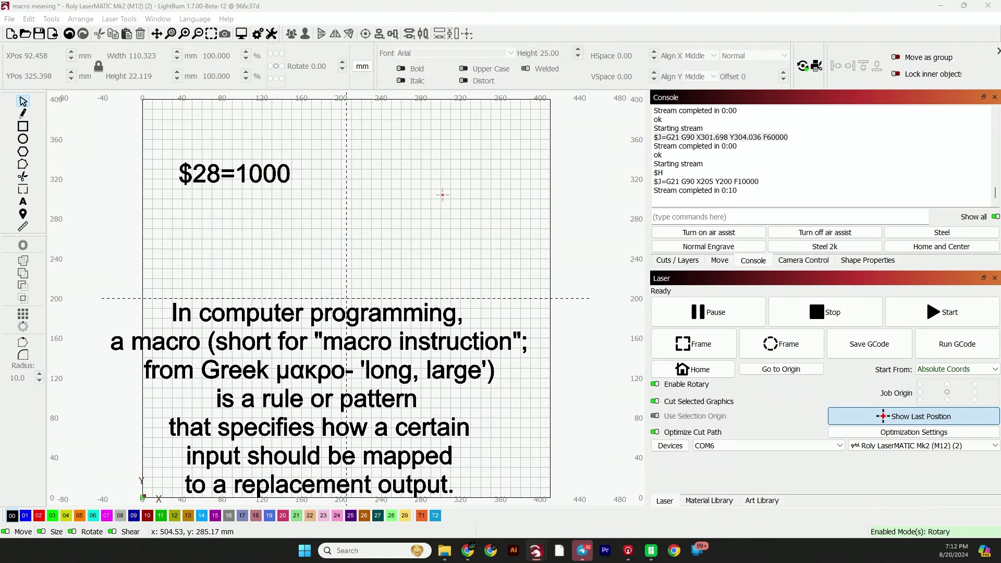
Open the Turn on air assist macro for editing and change its label to "lock stepper/restart".
{"action": "right_click", "coordinate": [715, 237]}
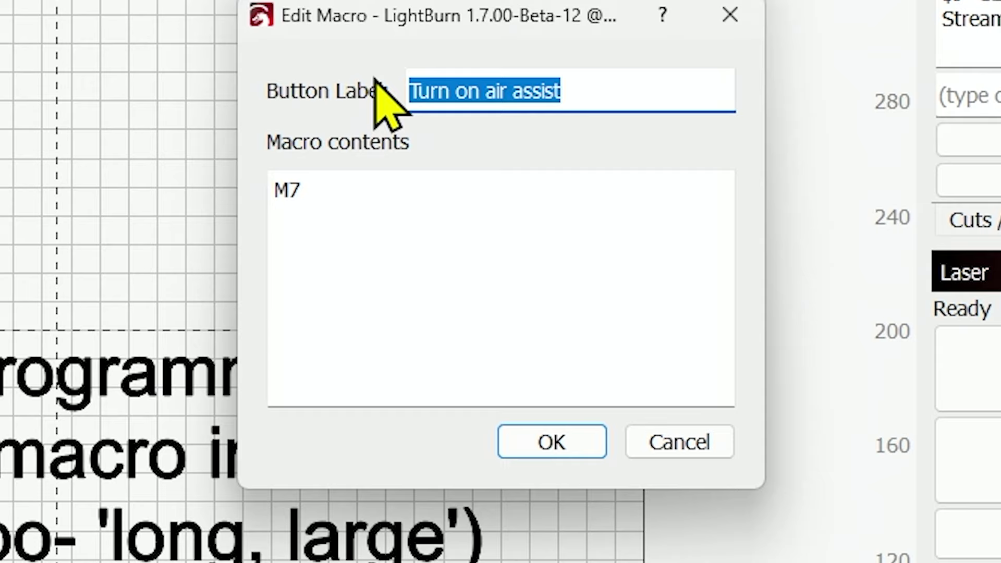
{"action": "key", "text": "BackSpace"}
{"action": "type", "text": "lock"}
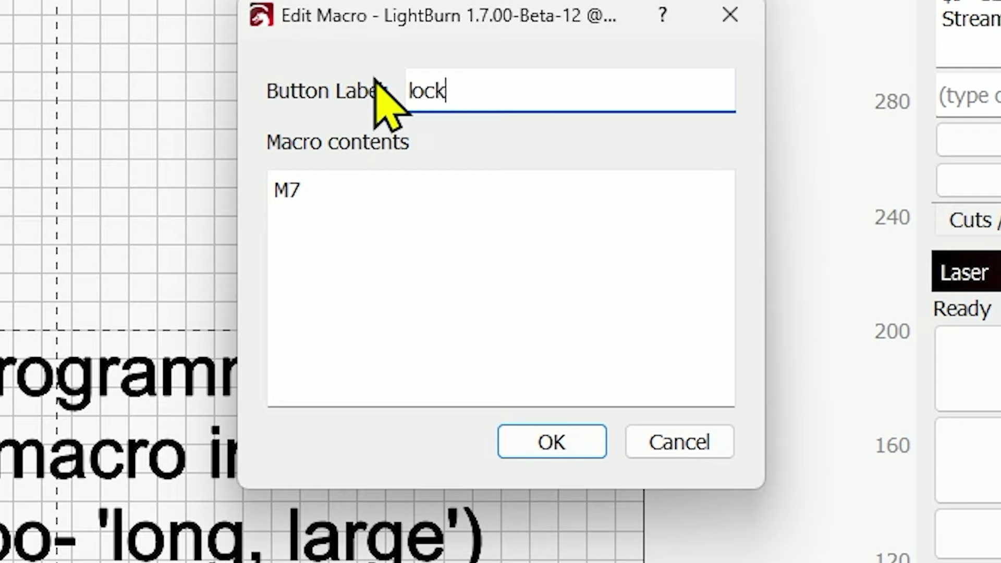
{"action": "type", "text": " stepper"}
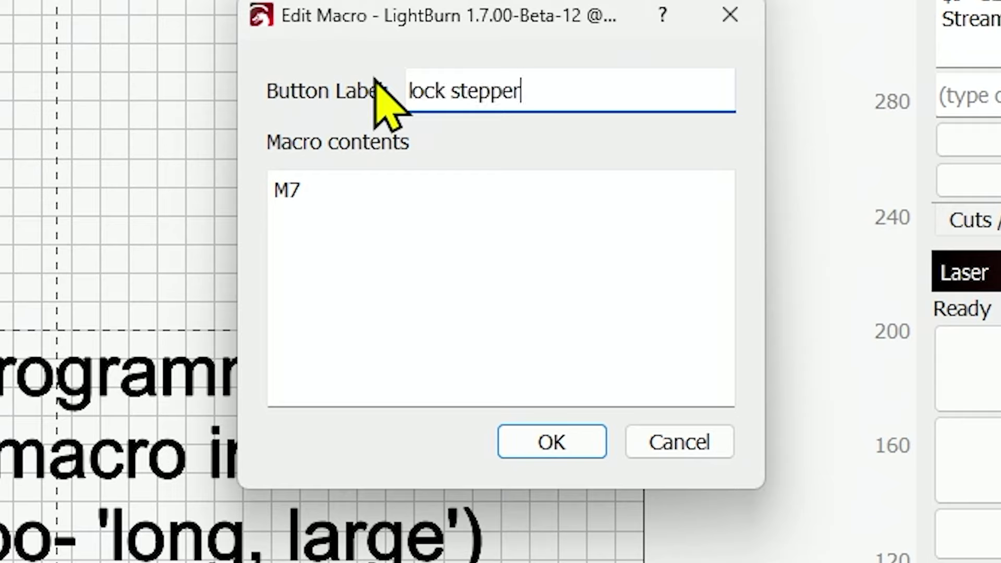
{"action": "type", "text": "/restart"}
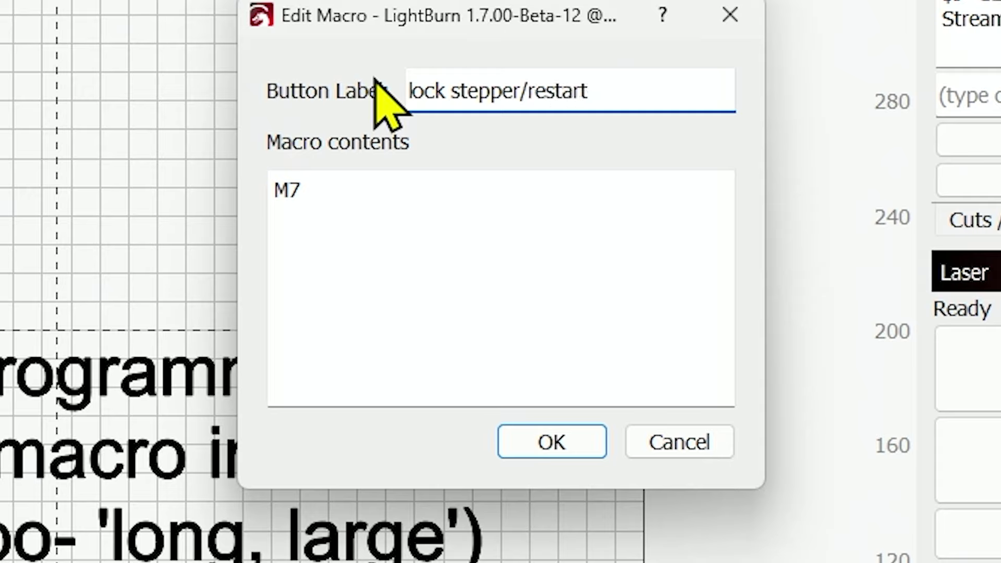
Replace the lock stepper/restart macro's contents with $1=255 and save the macro.
{"action": "left_click", "coordinate": [453, 174]}
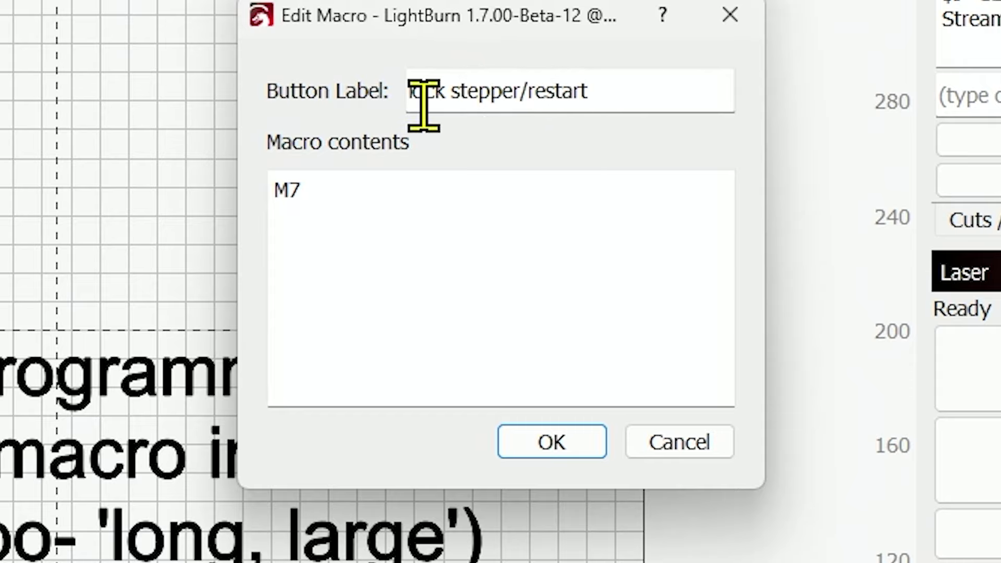
{"action": "left_click", "coordinate": [312, 195]}
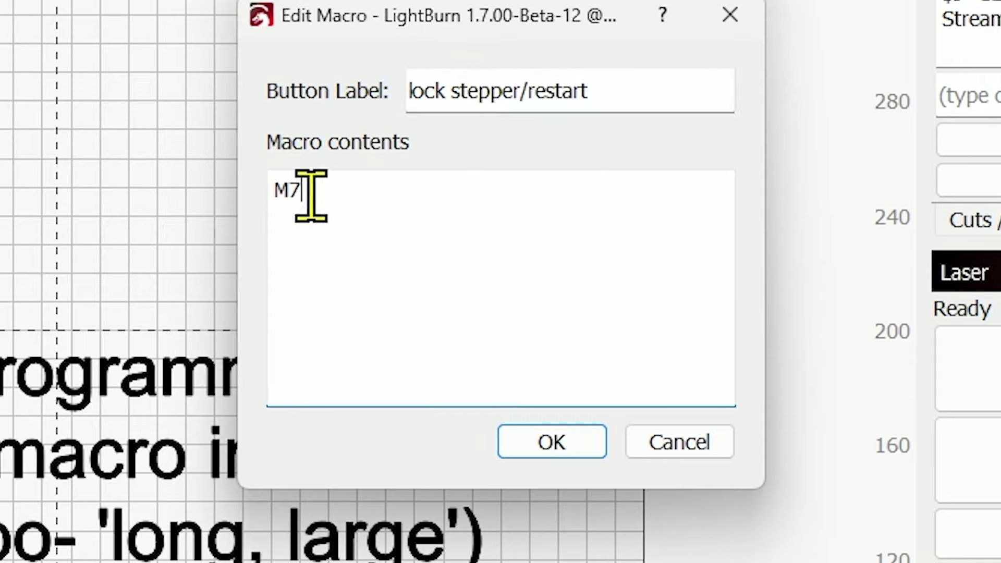
{"action": "key", "text": "ctrl+a"}
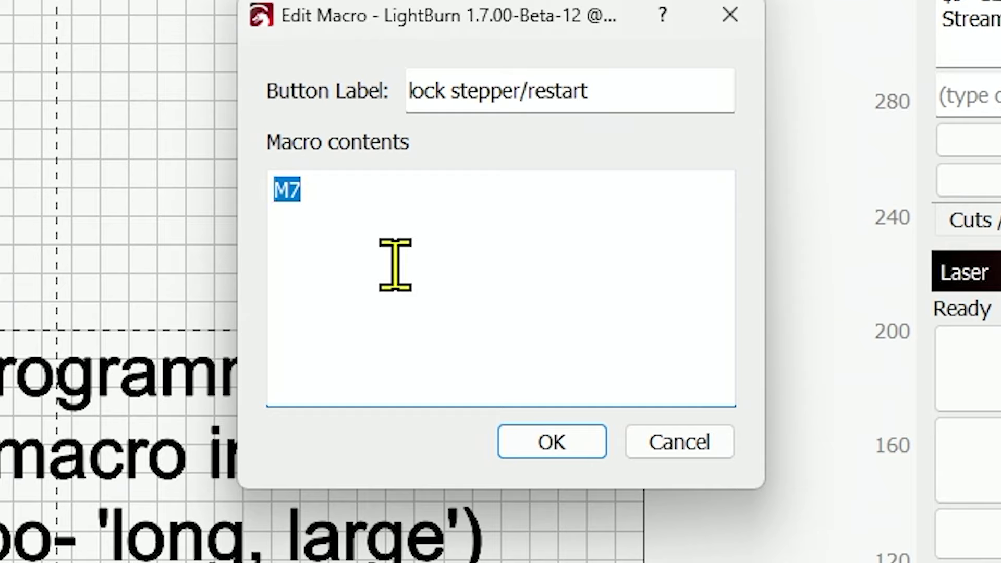
{"action": "type", "text": "$1"}
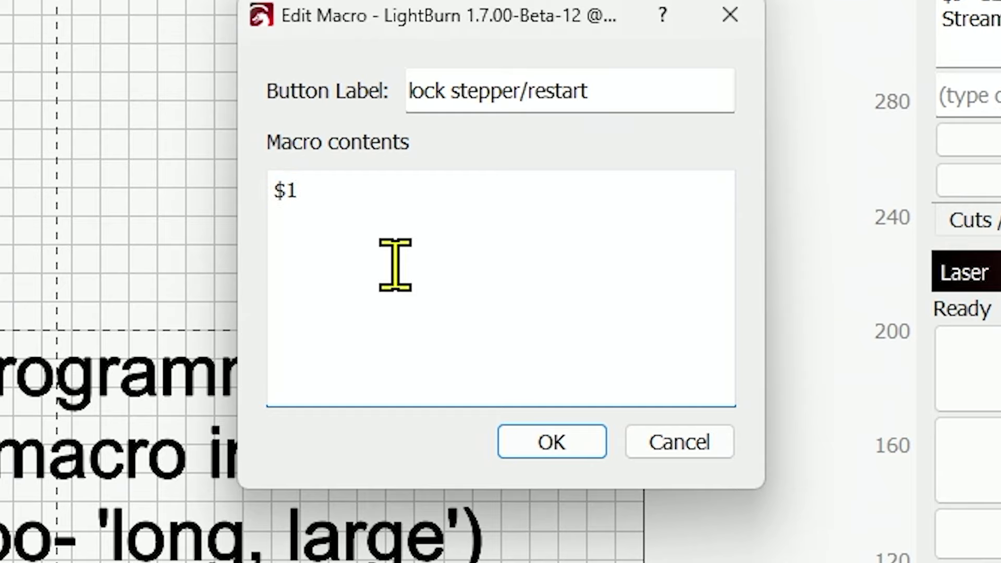
{"action": "type", "text": "=255"}
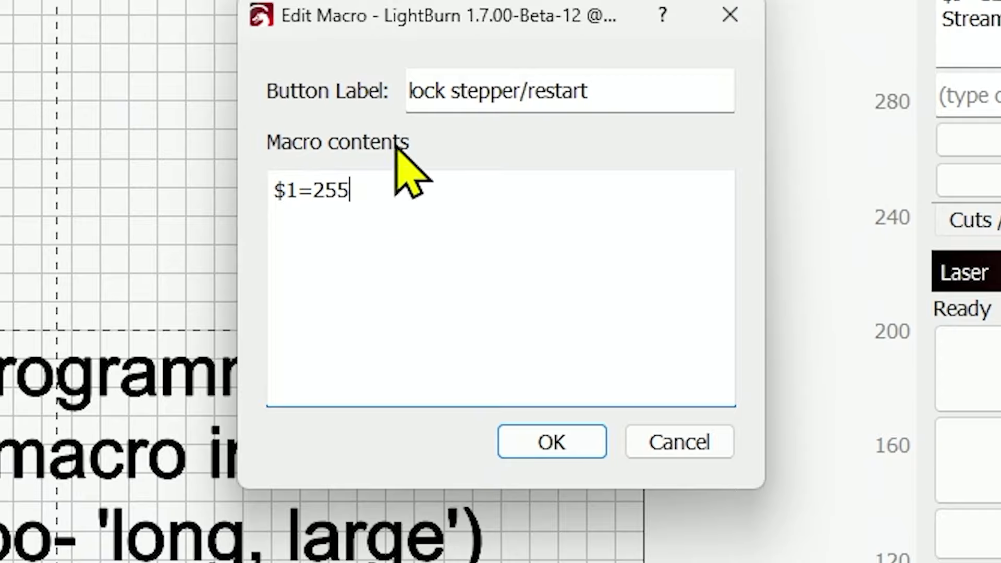
{"action": "left_click", "coordinate": [561, 440]}
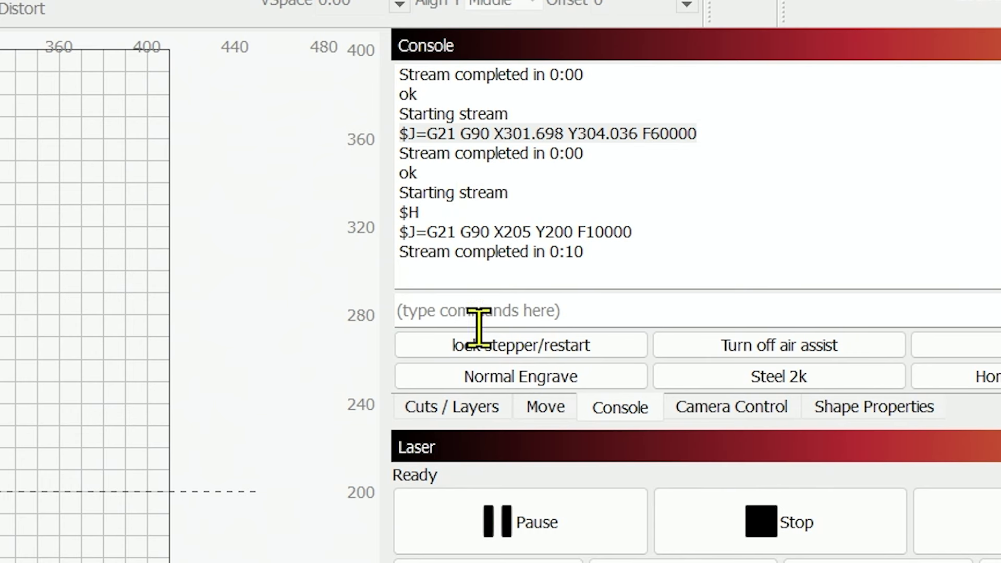
Open the Turn off air assist macro for editing and replace its label with "stepper".
{"action": "left_click", "coordinate": [508, 348]}
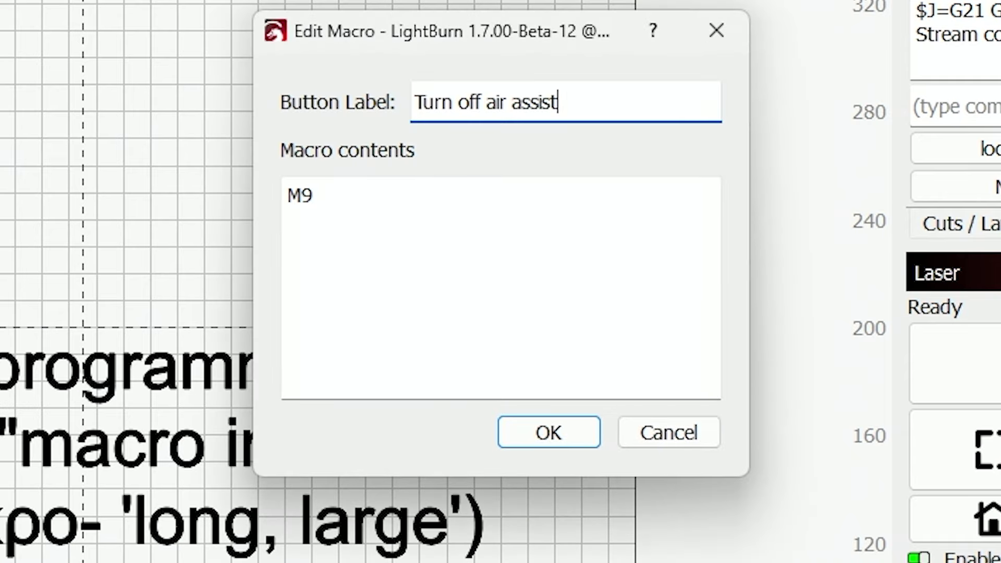
{"action": "left_click_drag", "start_coordinate": [619, 105], "coordinate": [405, 89]}
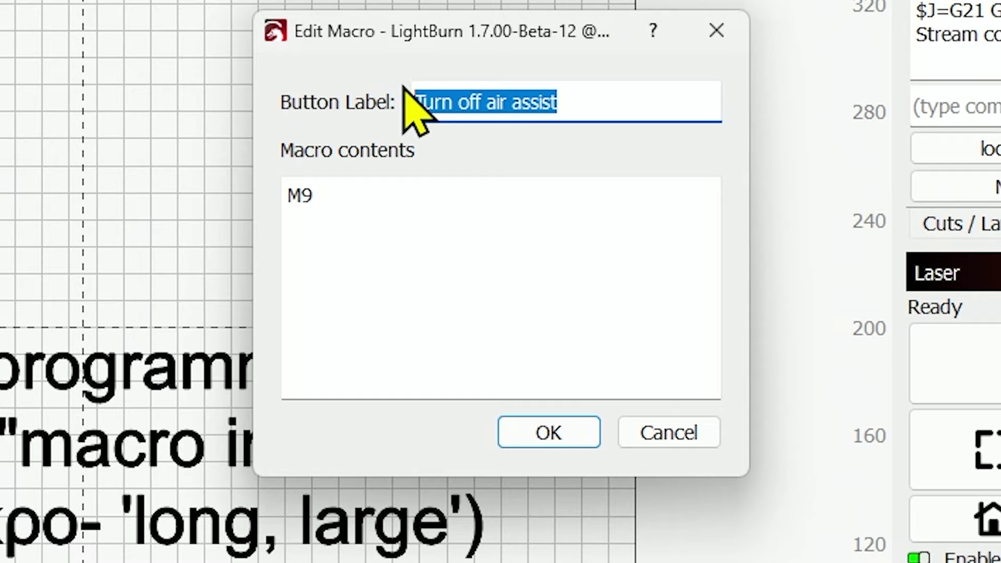
{"action": "key", "text": "BackSpace"}
{"action": "type", "text": "stepper"}
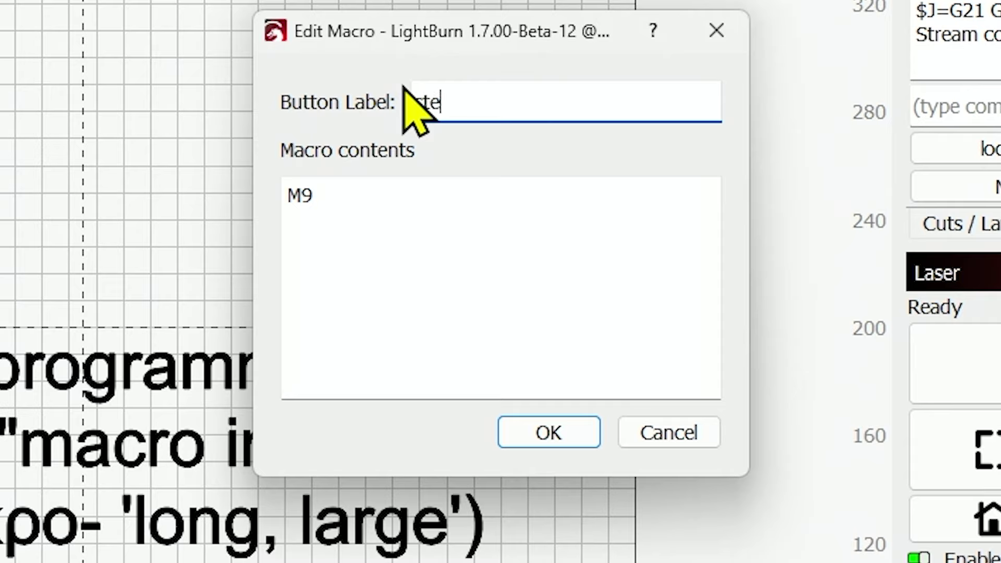